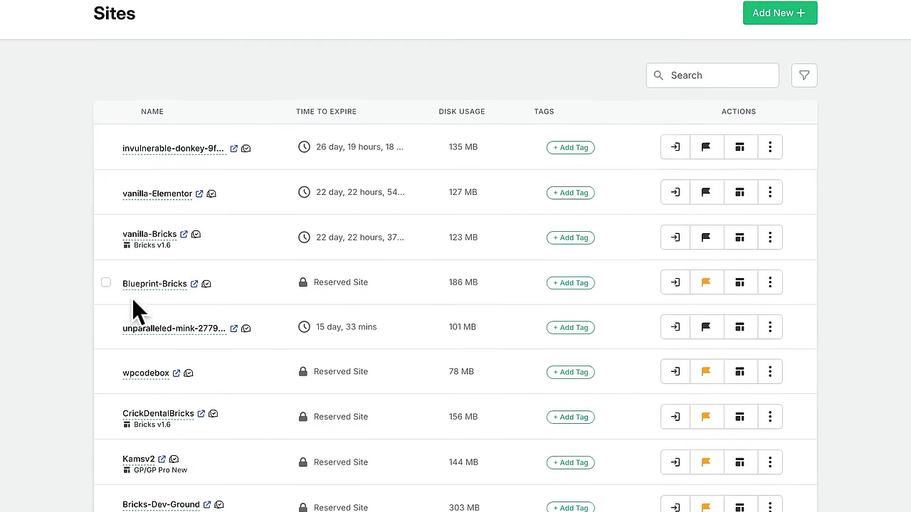
- Clone the Blueprint-Bricks site as a temporary site named test-blueprint and log in to the clone
scroll(128, 309, "down", 2)
scroll(116, 447, "down", 1)
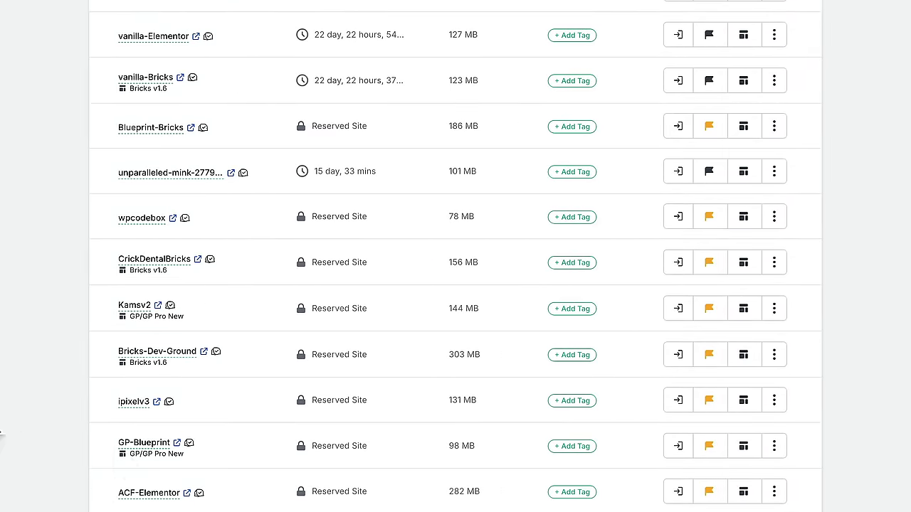
scroll(455, 256, "up", 3)
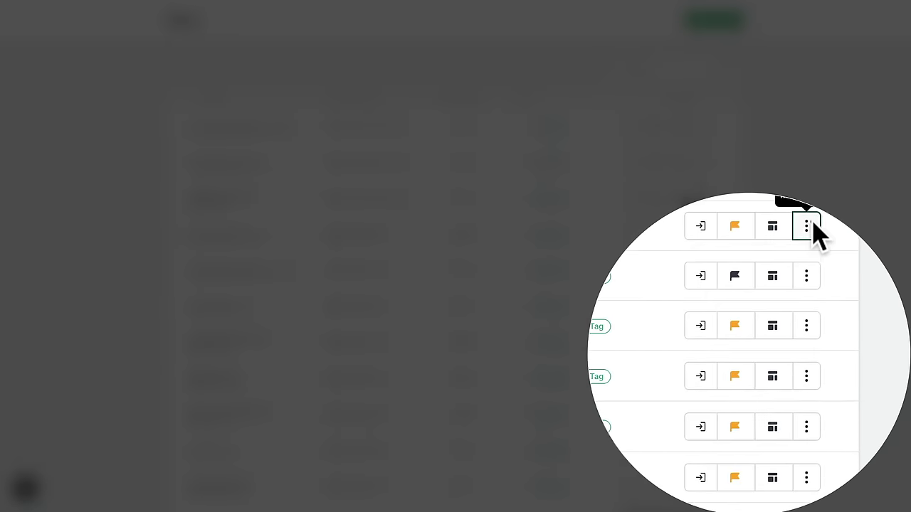
left_click(810, 223)
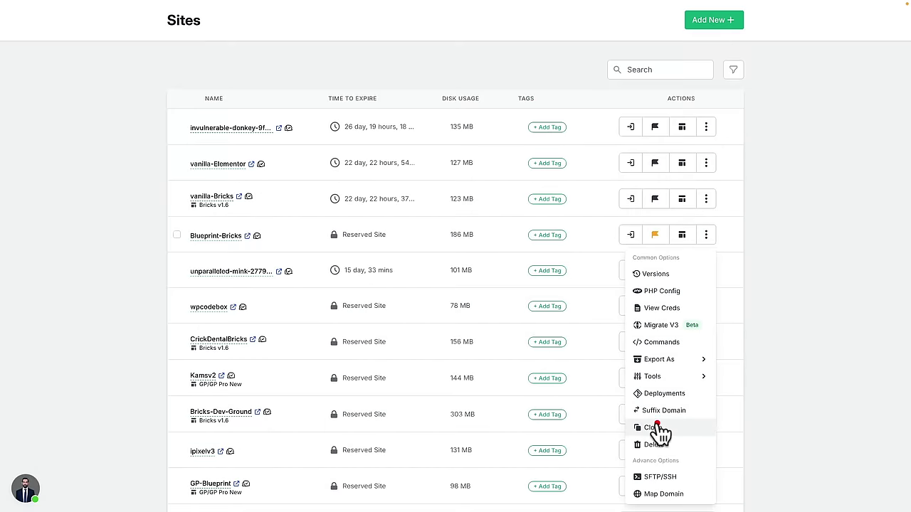
left_click(656, 424)
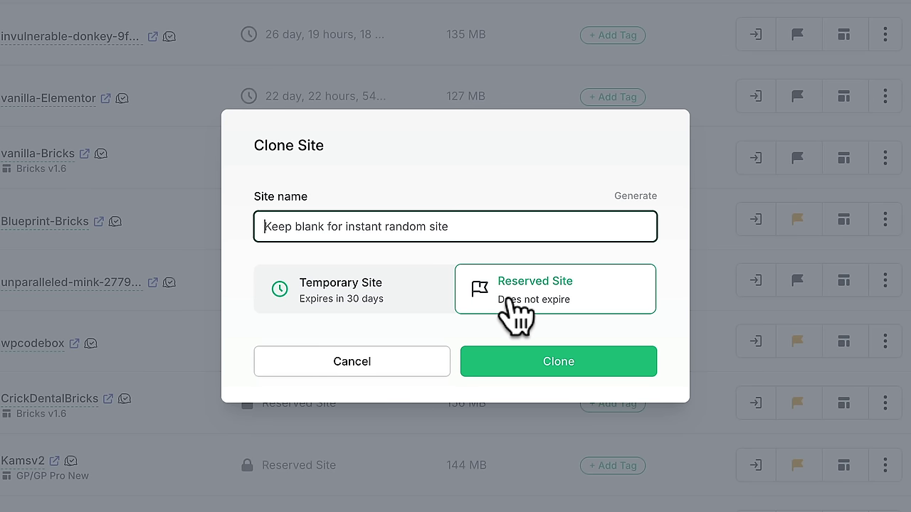
left_click(380, 283)
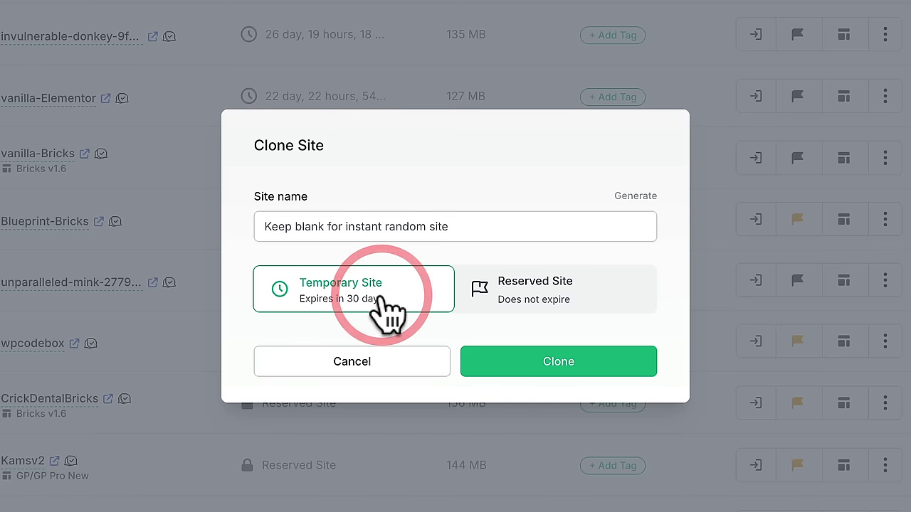
left_click(452, 225)
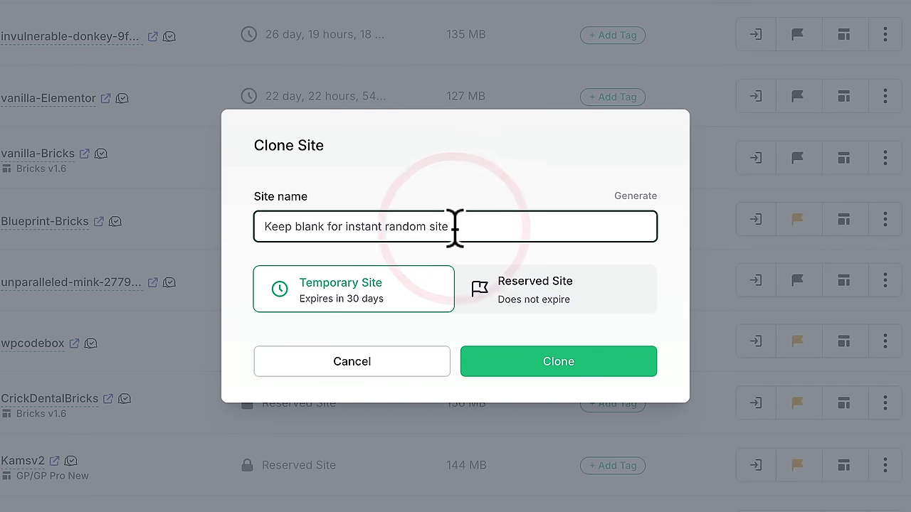
type("test-blueprint")
left_click(558, 367)
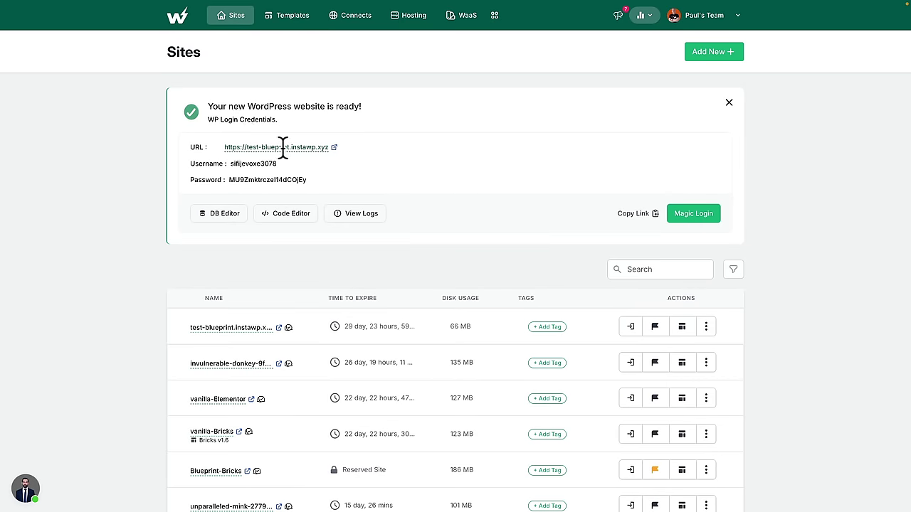
left_click(699, 217)
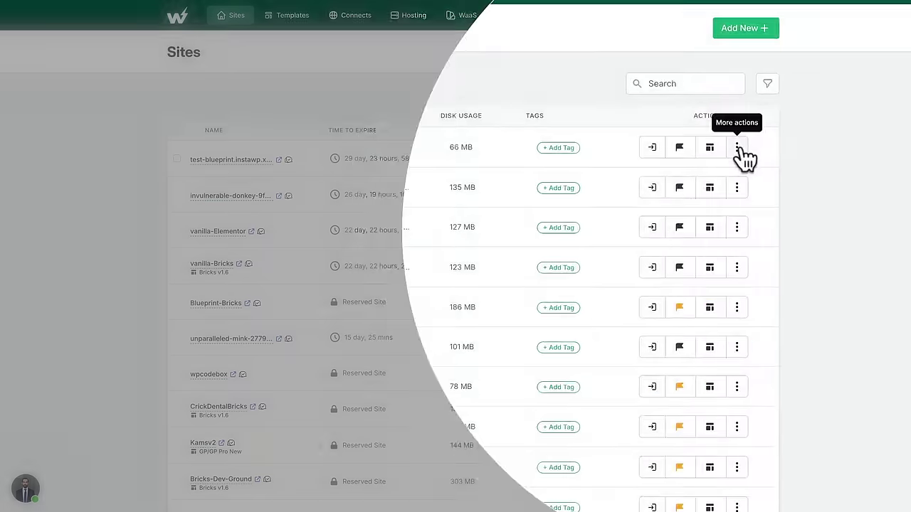
- Delete the test-blueprint site permanently, confirming with its URL test-blueprint.instawp.xyz
left_click(706, 159)
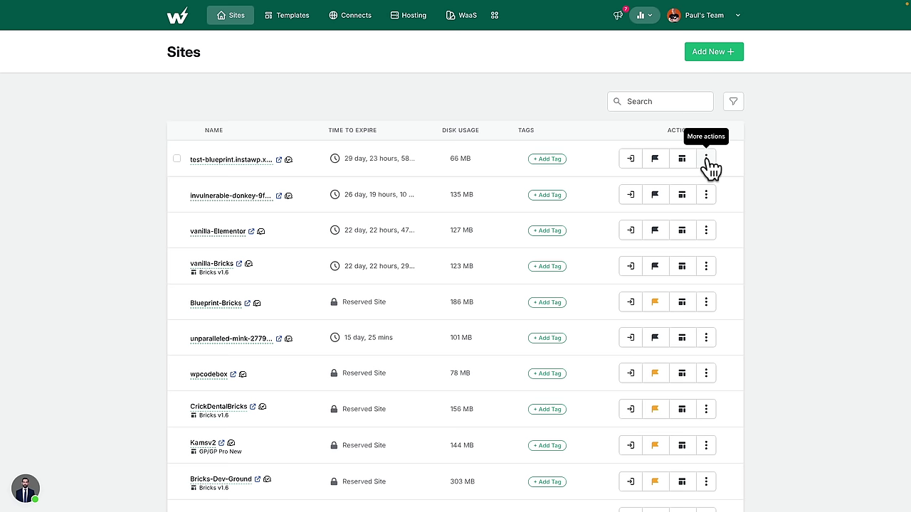
left_click(707, 158)
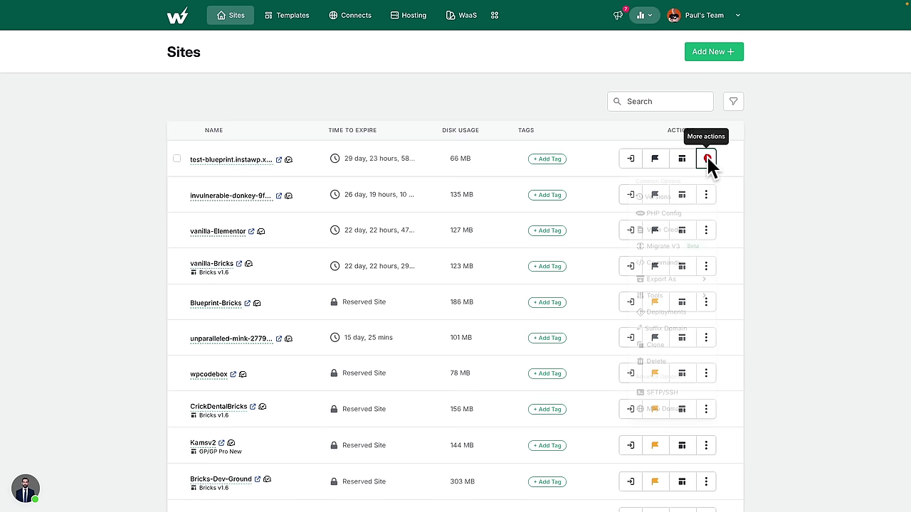
left_click(669, 197)
left_click(656, 179)
left_click(709, 162)
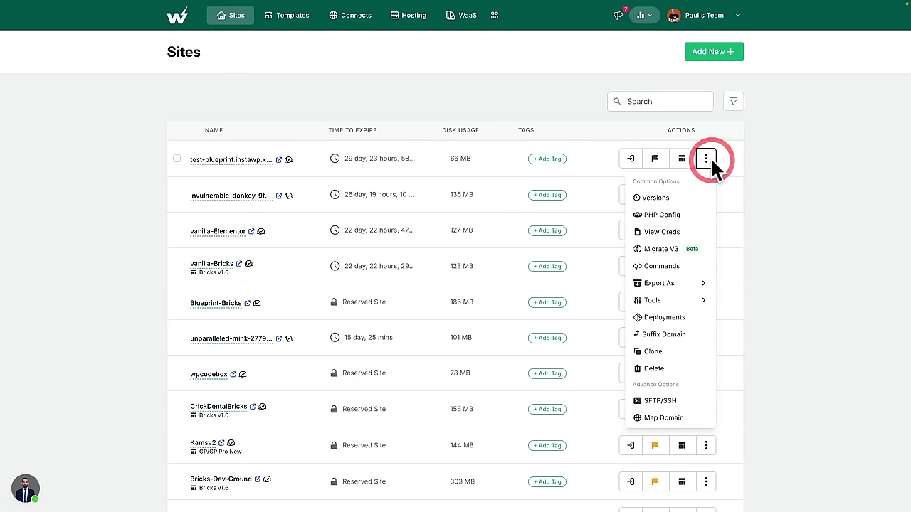
left_click(664, 368)
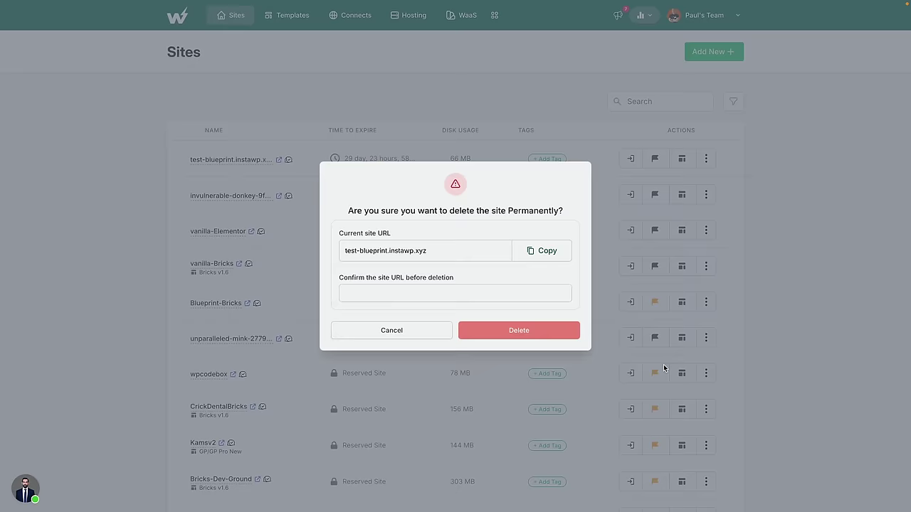
left_click(557, 254)
left_click(505, 292)
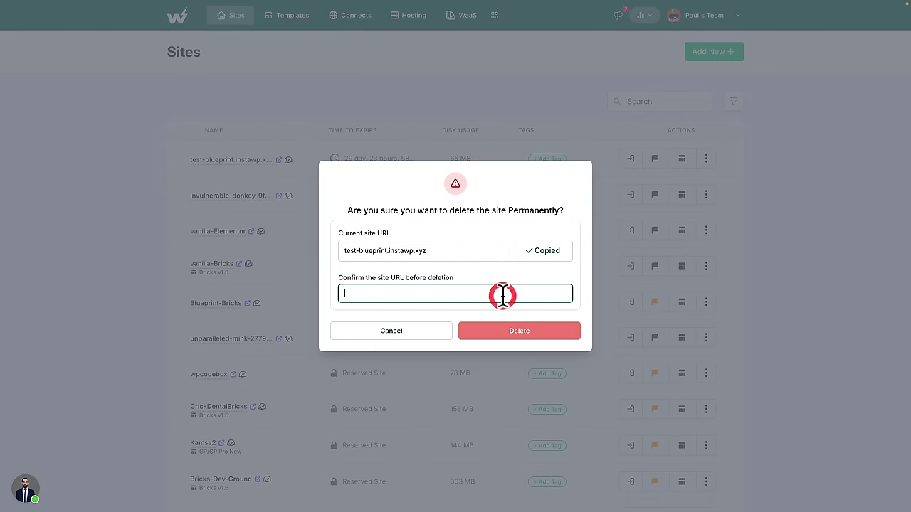
key("ctrl+v")
left_click(505, 328)
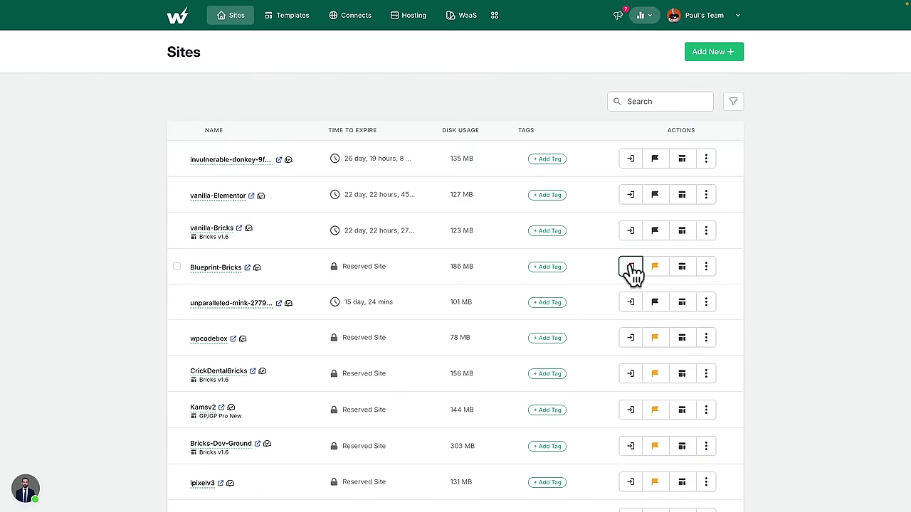
- Log in to the Blueprint-Bricks site's WordPress dashboard and view its installed plugins
left_click(630, 268)
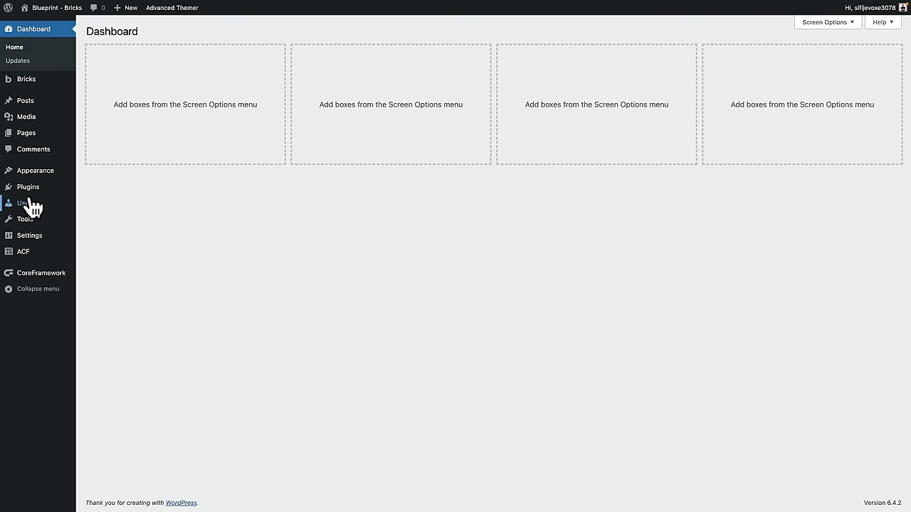
mouse_move(33, 201)
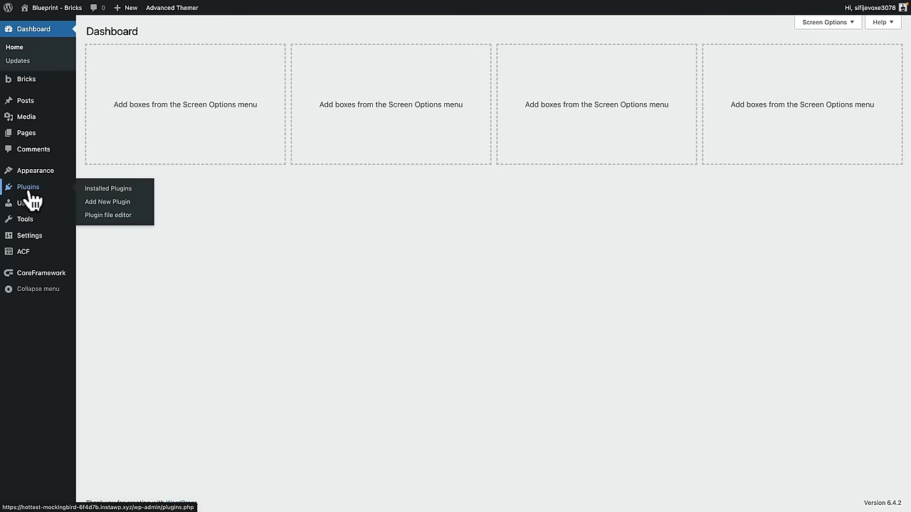
left_click(98, 189)
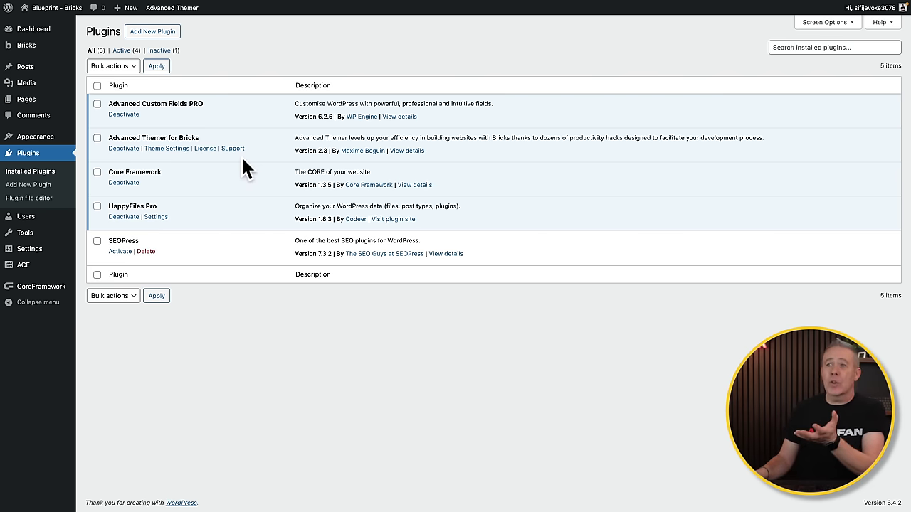
- Review the media library folders Fonts, Placeholders, Posts and UI Elements, expanding Posts to show its subfolder
mouse_move(40, 90)
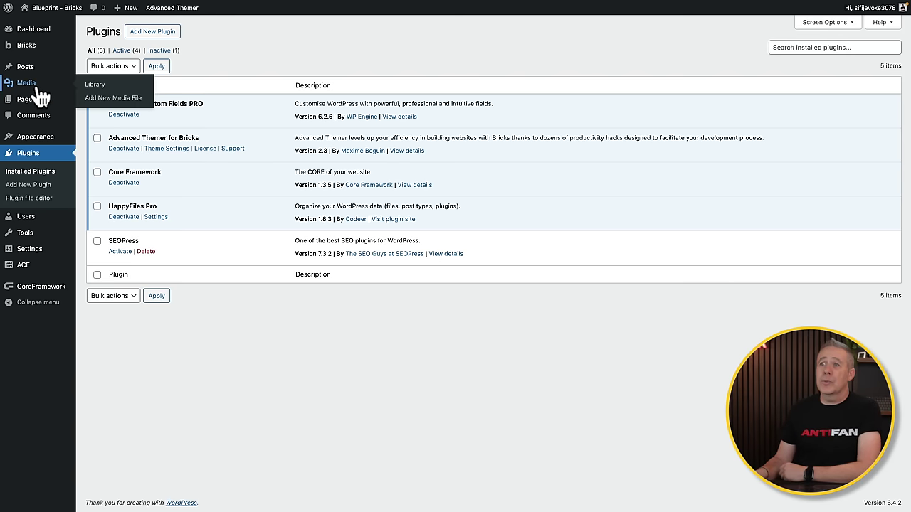
left_click(90, 84)
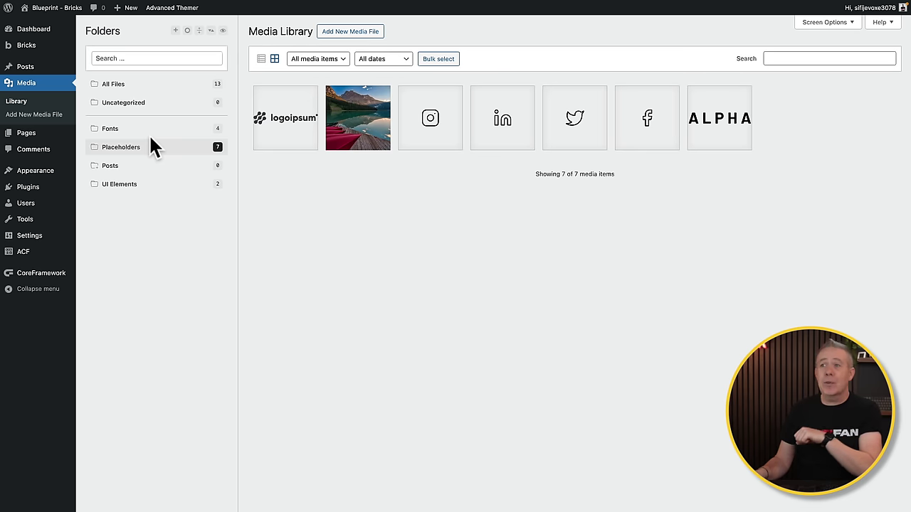
left_click(147, 130)
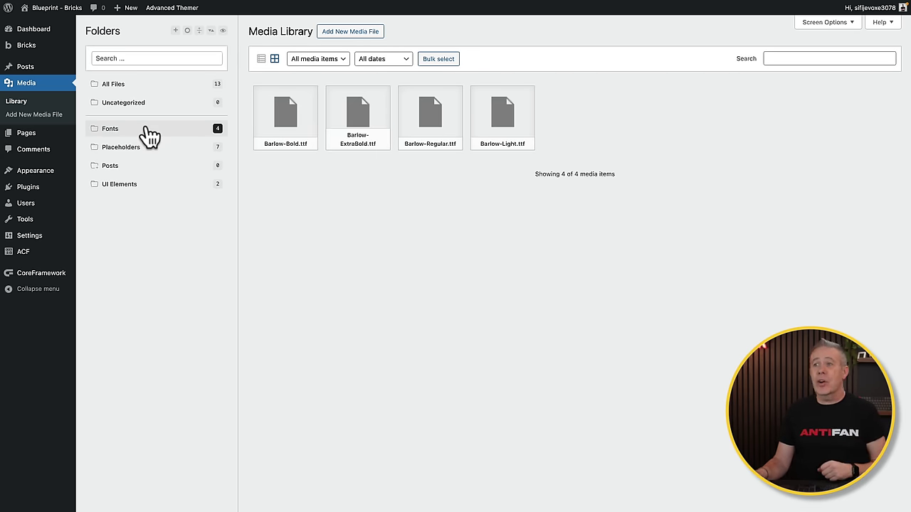
left_click(143, 149)
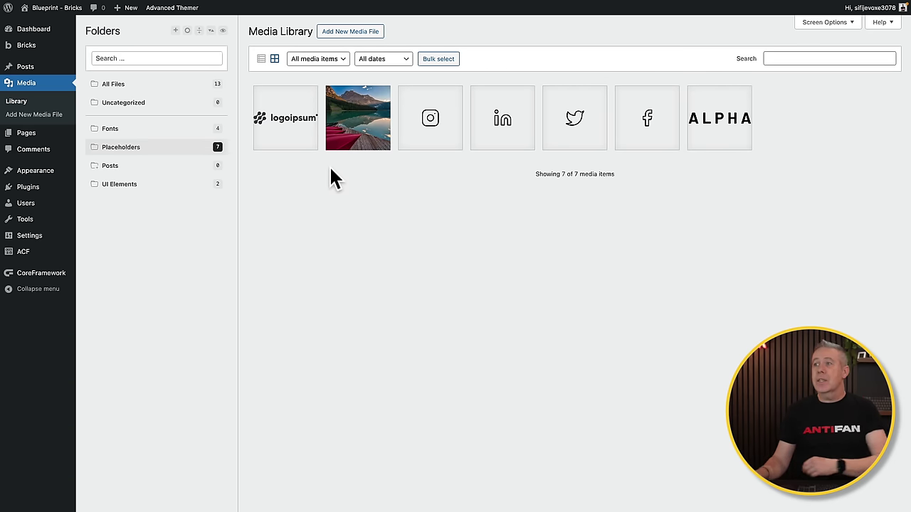
left_click(132, 168)
left_click(94, 168)
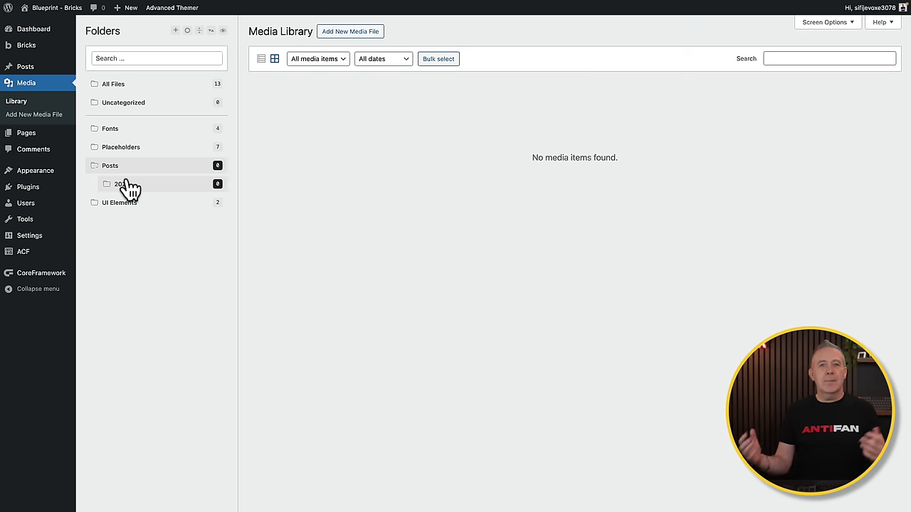
left_click(125, 207)
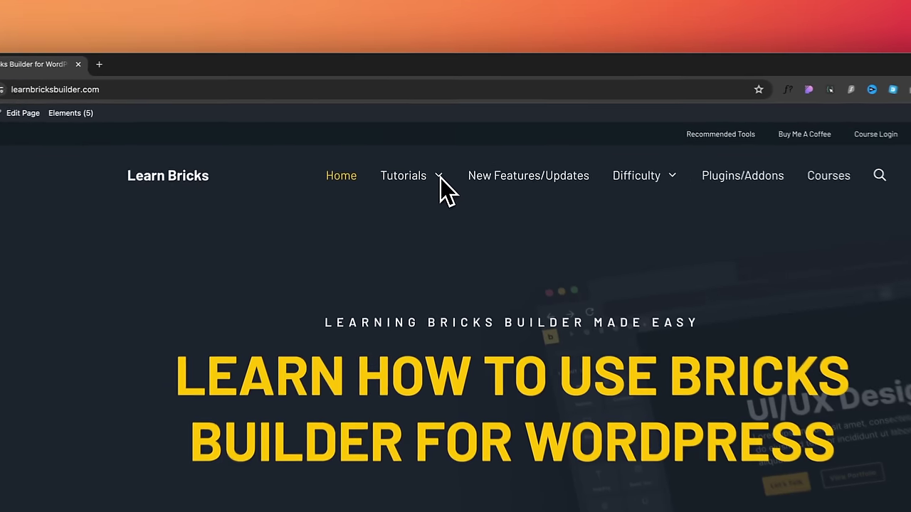
- On learnbricksbuilder.com, open the Dynamic Content tutorials category and look through its articles
mouse_move(439, 178)
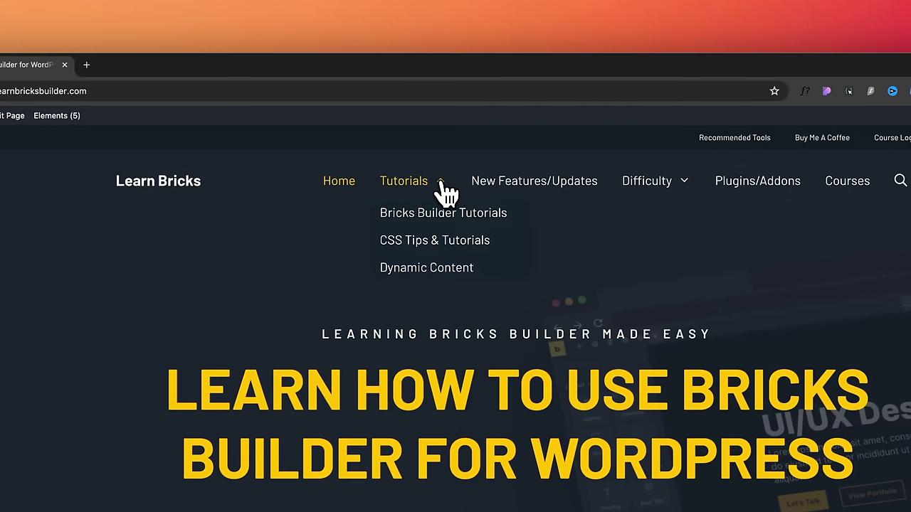
left_click(430, 270)
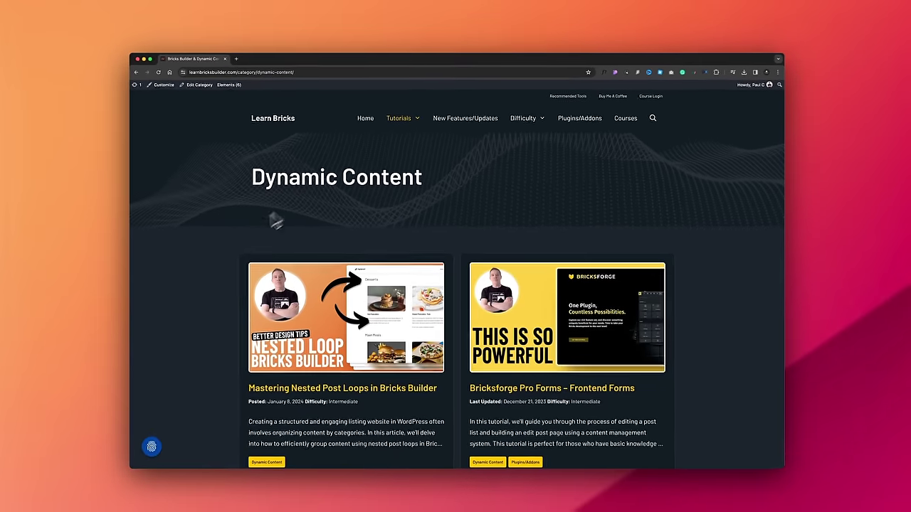
scroll(208, 293, "down", 3)
scroll(209, 293, "down", 2)
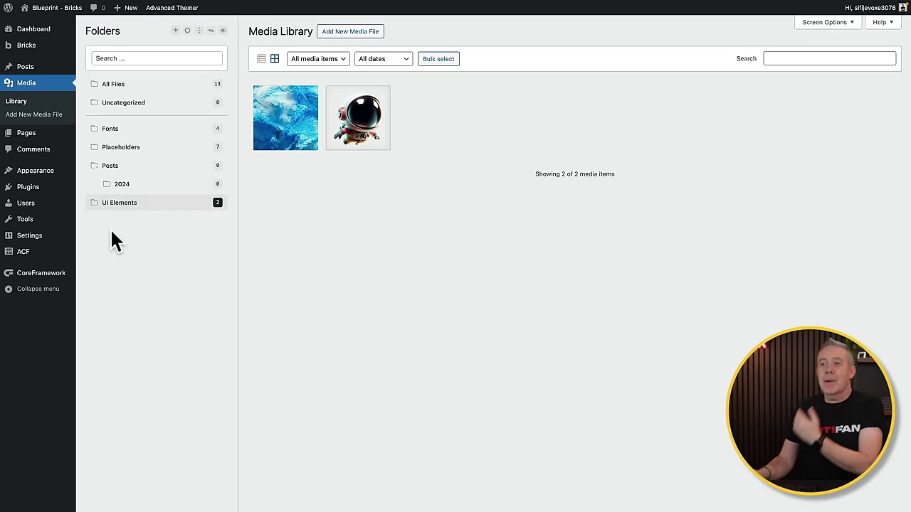
- Back in the Blueprint-Bricks dashboard, open CoreFramework and review its typography, spacing and component styles
left_click(37, 276)
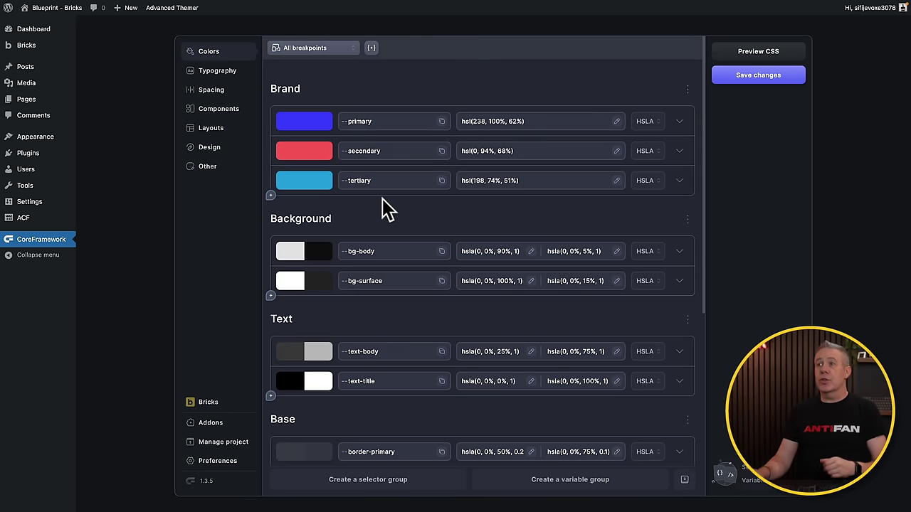
left_click(212, 71)
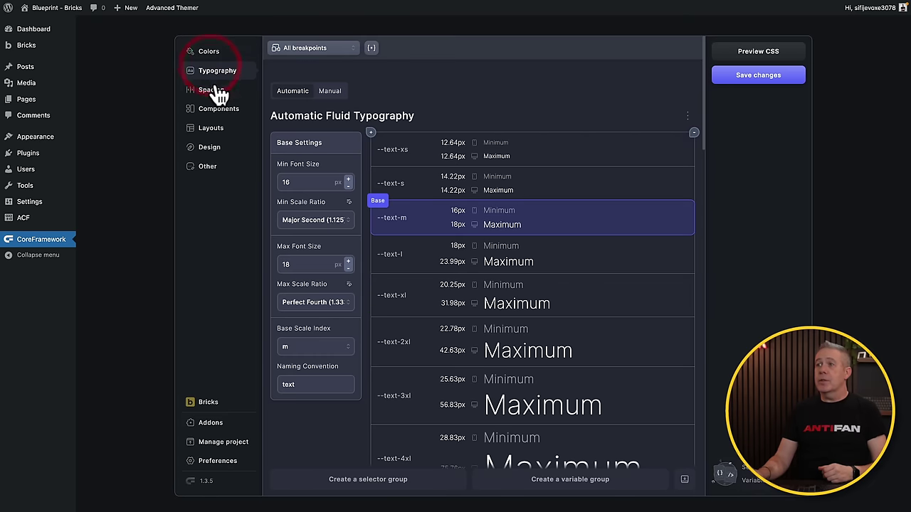
left_click(213, 90)
left_click(219, 111)
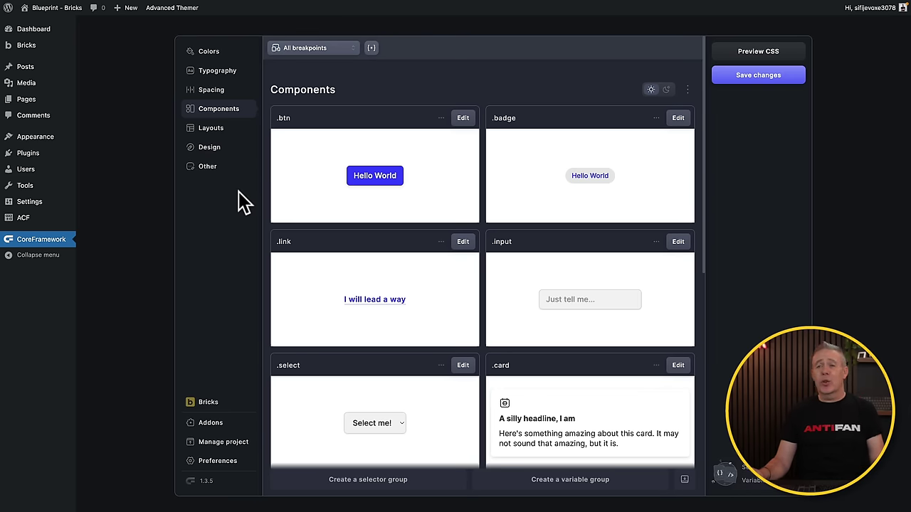
- Examine CoreFramework's design settings from border radius to shadows, including the options available for the Border Radius - Vars group
left_click(213, 149)
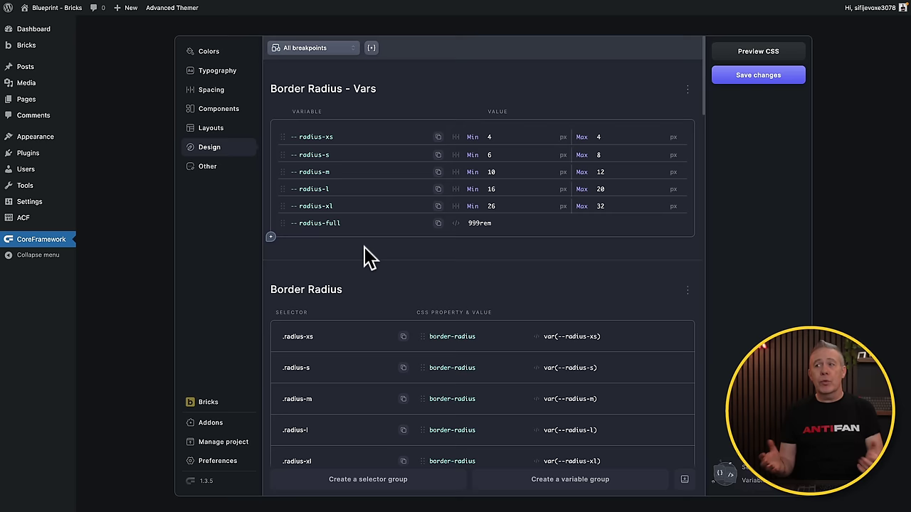
left_click(687, 89)
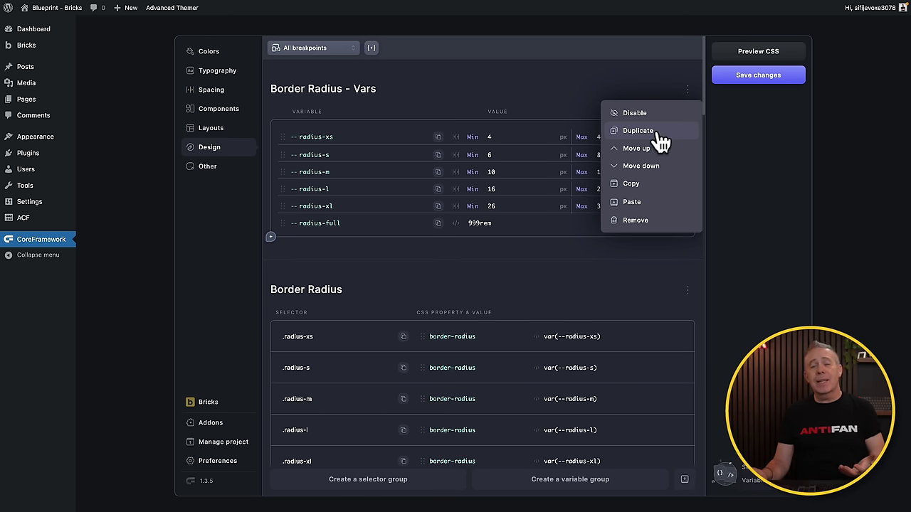
left_click(611, 83)
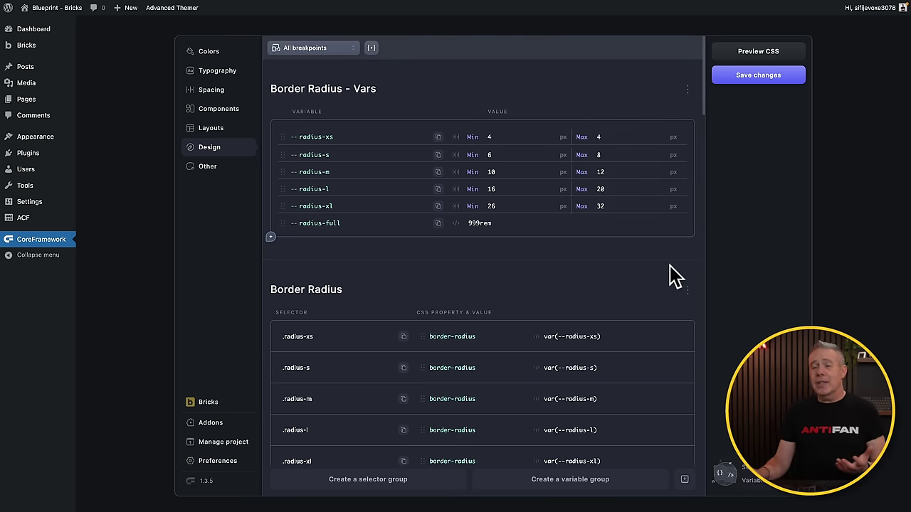
scroll(672, 274, "down", 1)
scroll(669, 266, "down", 4)
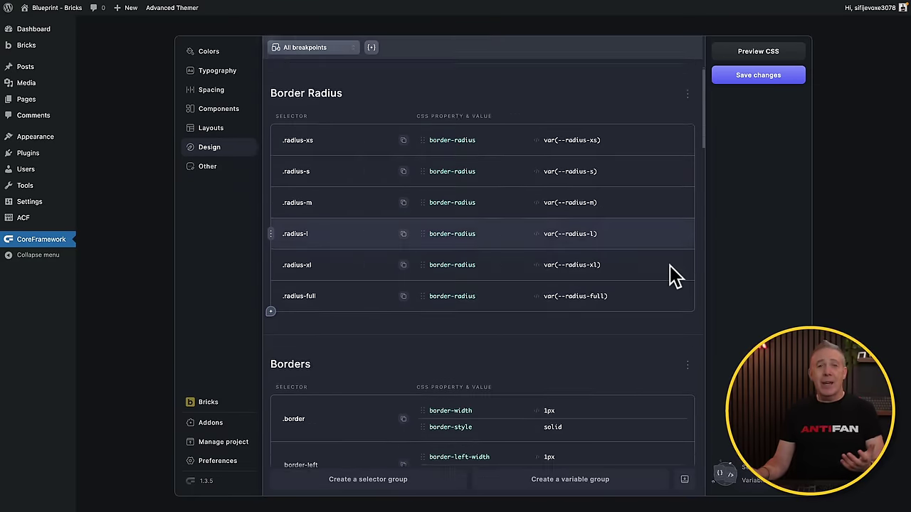
scroll(675, 277, "down", 8)
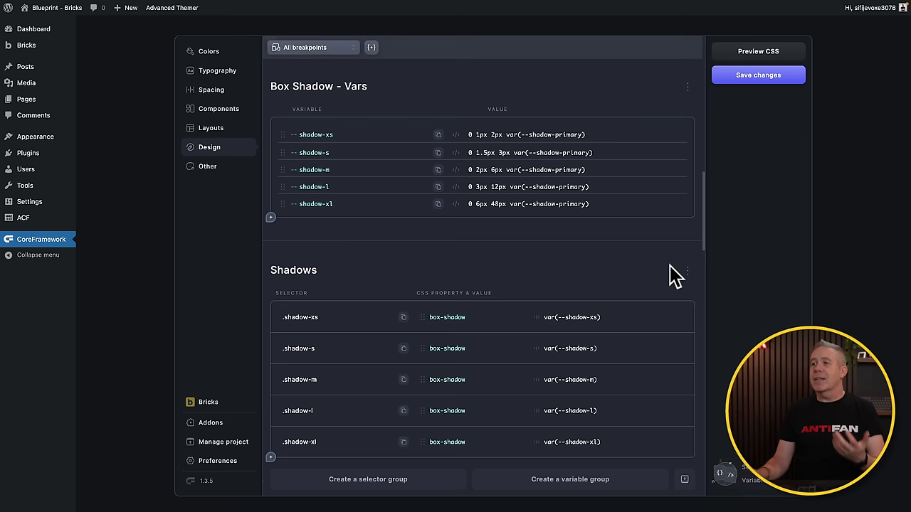
- Review CoreFramework's typography settings, from Automatic Fluid Typography through the Headings and Line heights groups
left_click(232, 77)
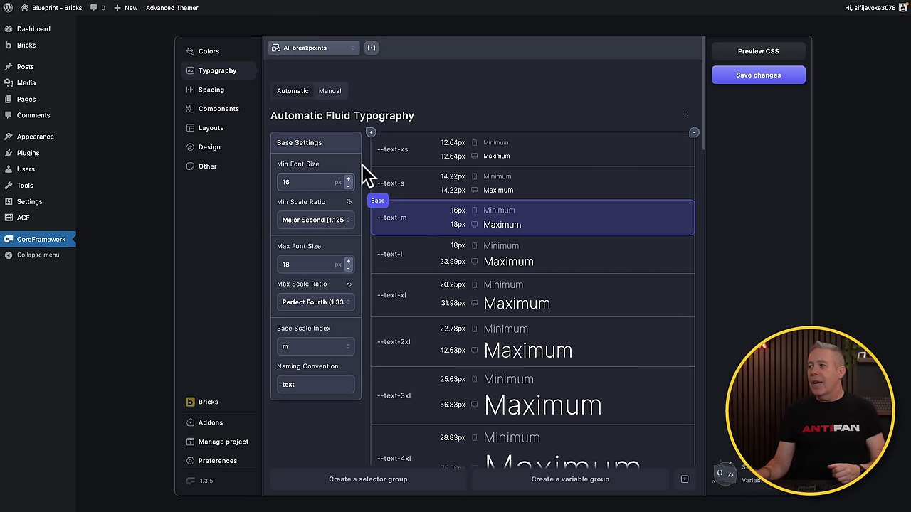
scroll(610, 252, "down", 4)
scroll(609, 249, "down", 5)
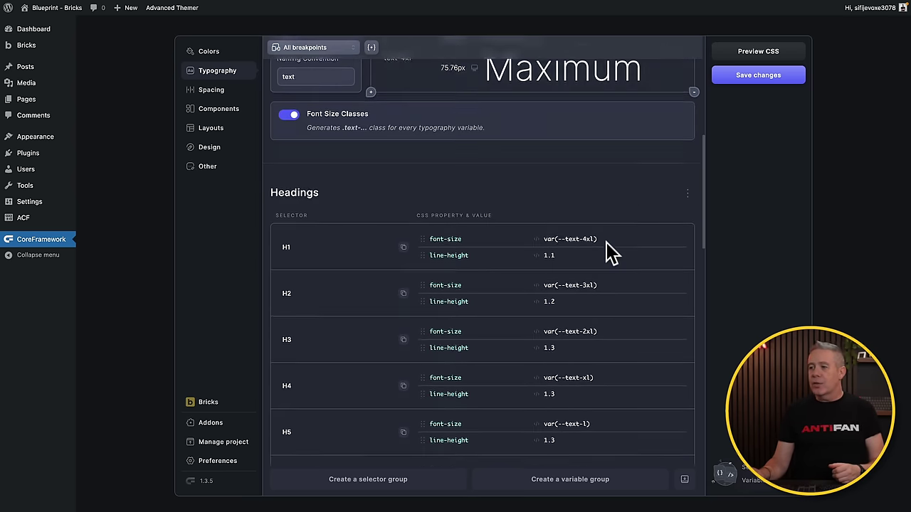
scroll(611, 253, "down", 1)
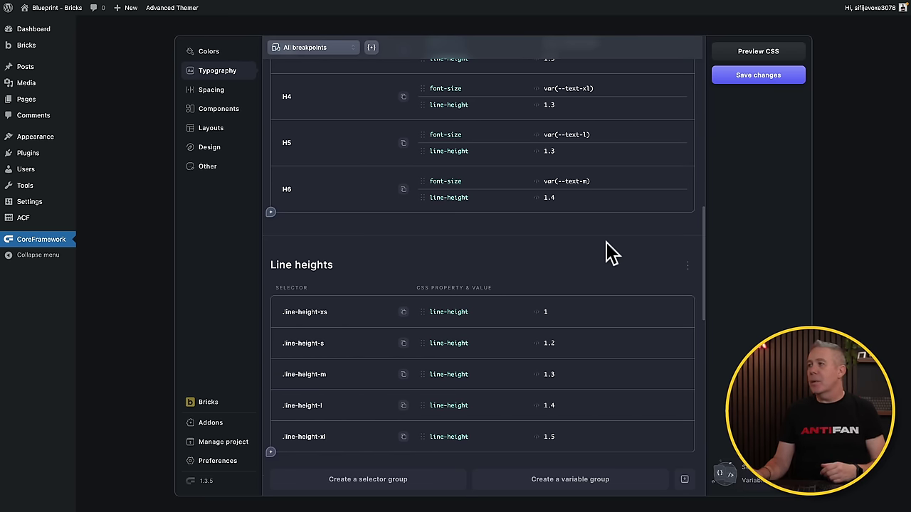
scroll(612, 253, "up", 5)
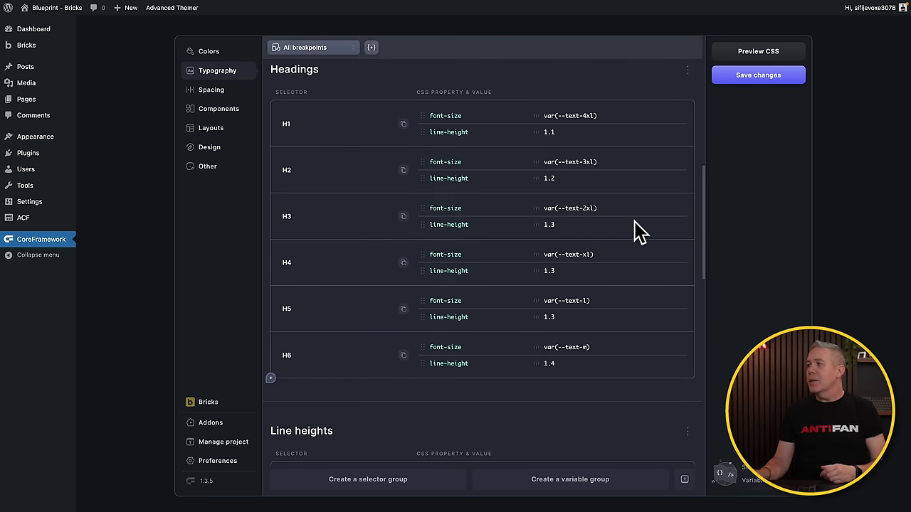
- Preview the CSS that CoreFramework generates and check its file size, and open the list of builder addons
left_click(755, 54)
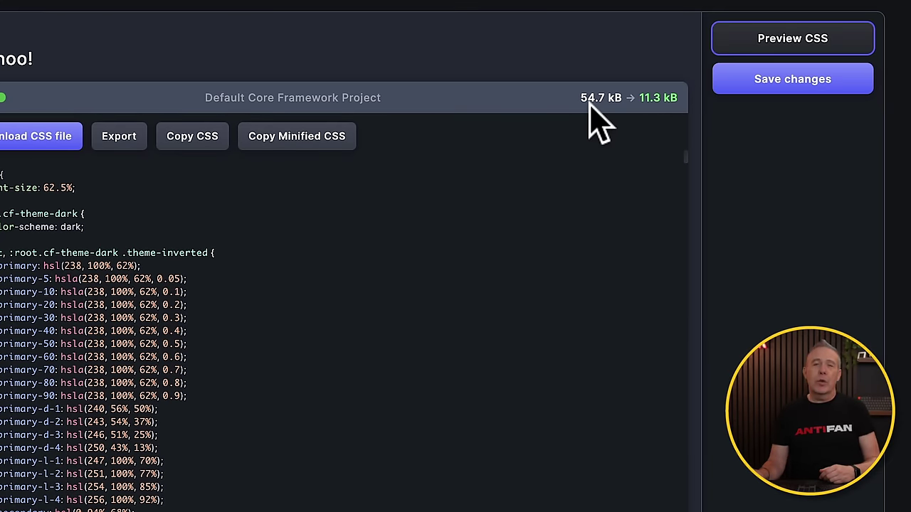
mouse_move(670, 101)
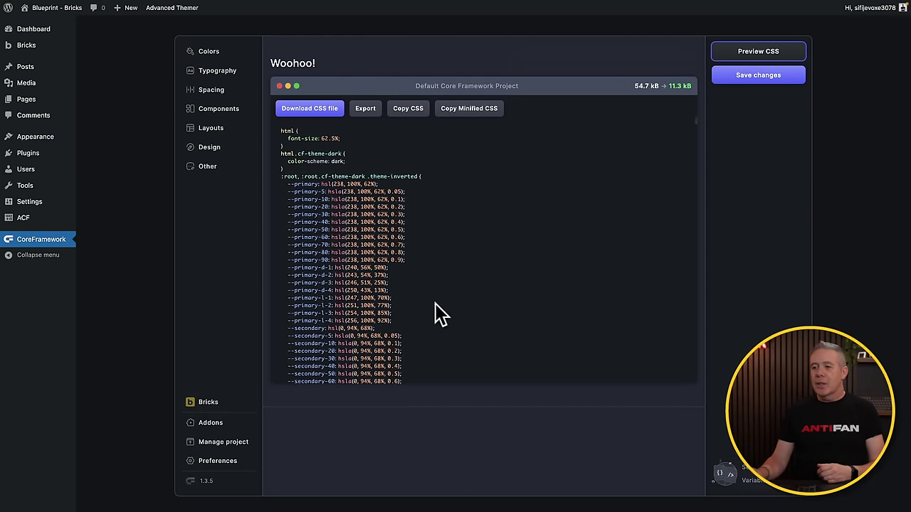
left_click(212, 423)
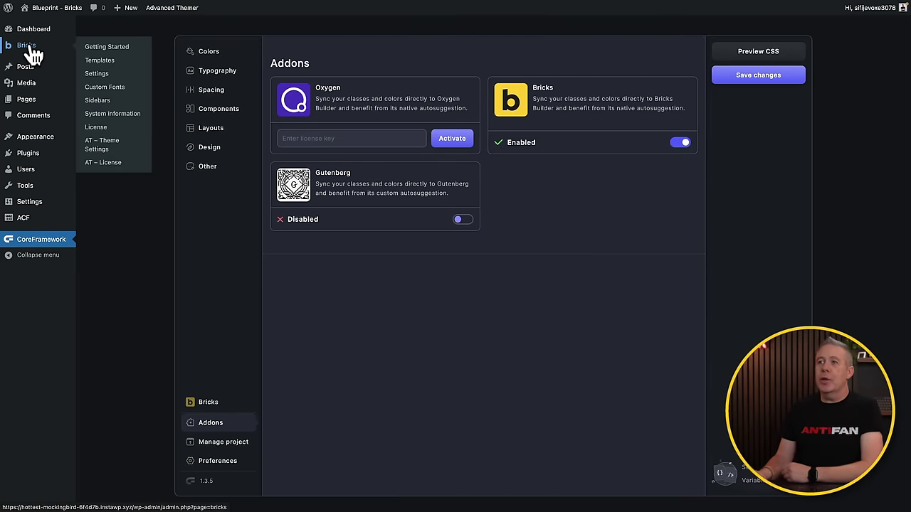
- Open Advanced Themer's theme settings and review Global Settings, Global Colors and the Topbar options under Builder Tweaks
left_click(104, 147)
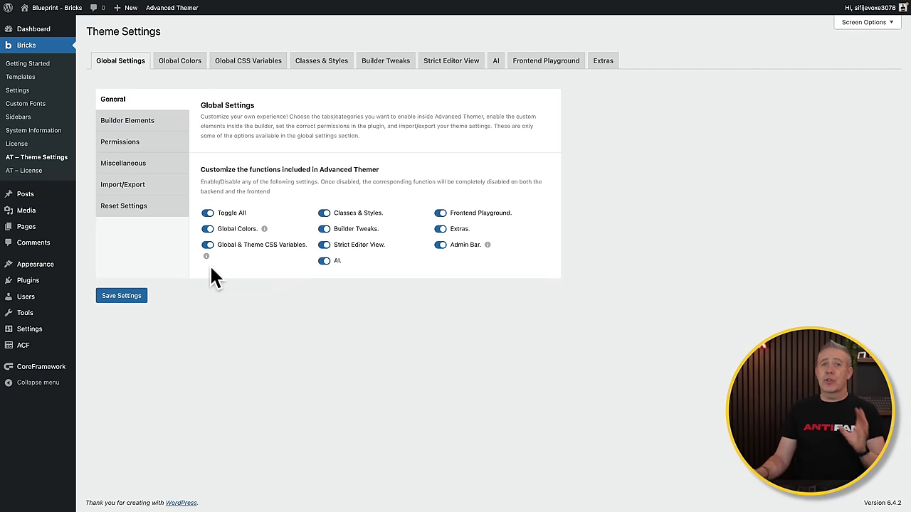
left_click(179, 66)
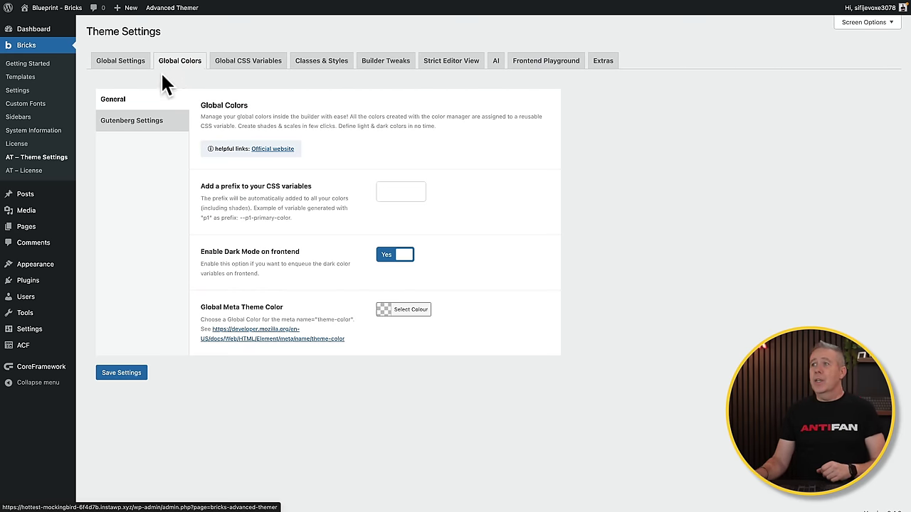
left_click(368, 62)
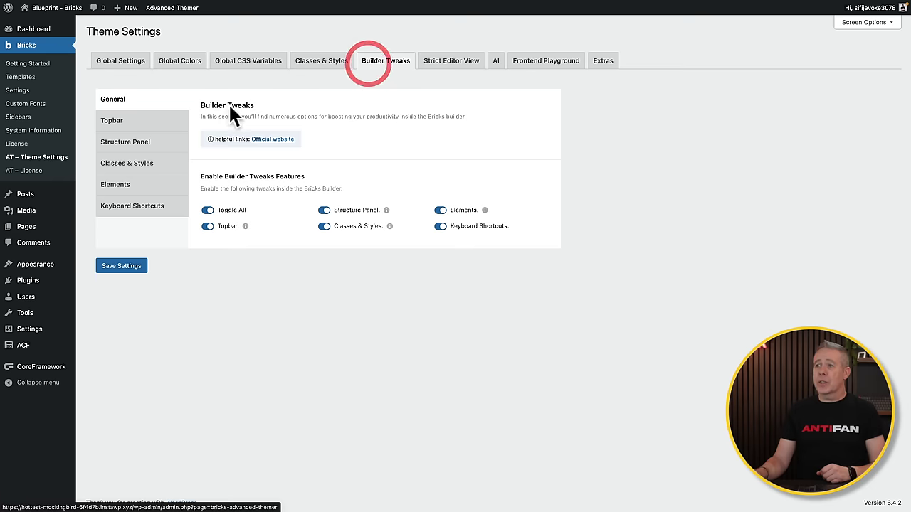
left_click(131, 122)
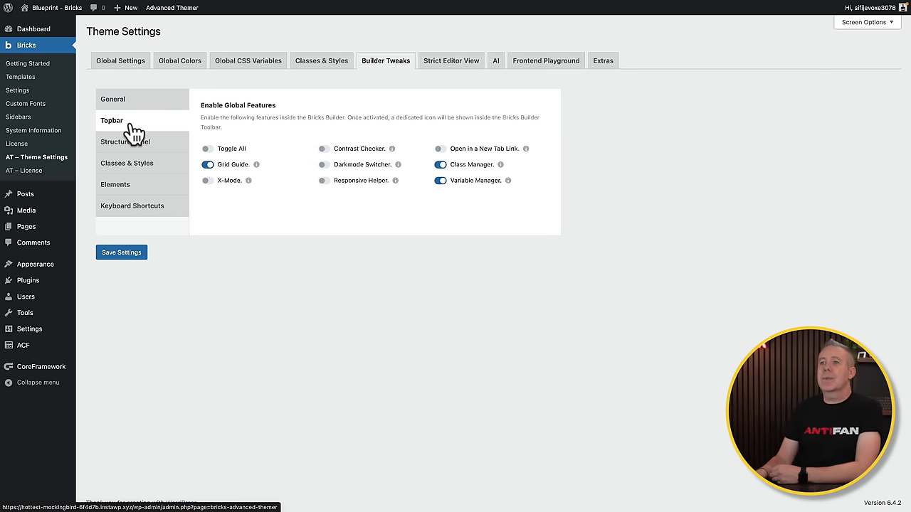
- Open the Bricks settings and review the General options down to custom authentication pages, and the Templates options including remote templates
left_click(21, 91)
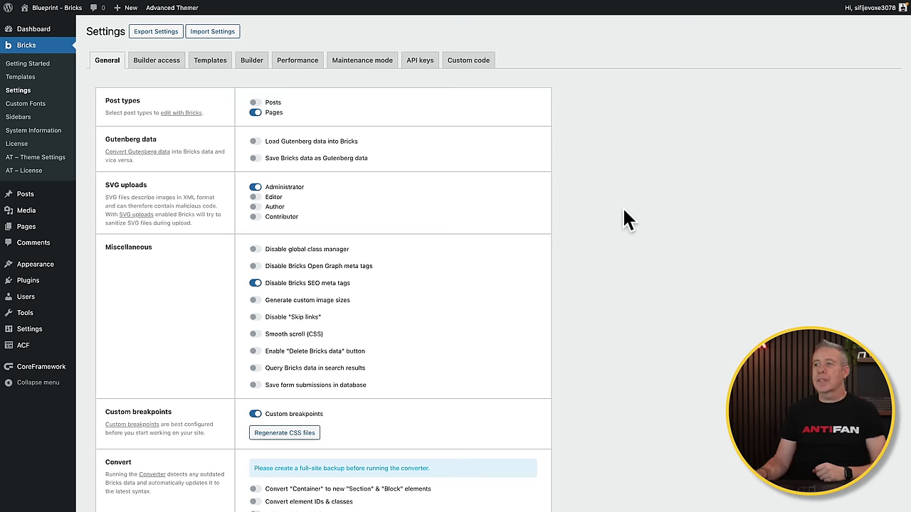
scroll(586, 310, "down", 3)
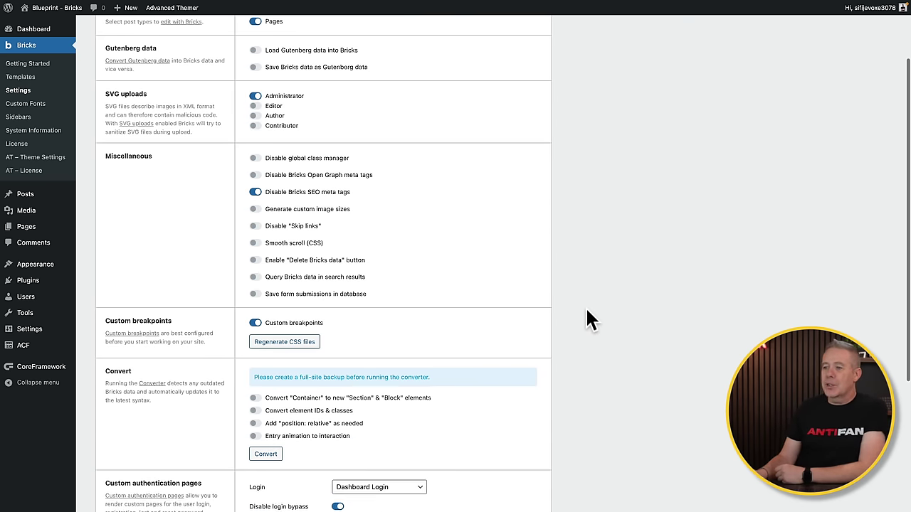
scroll(585, 313, "down", 1)
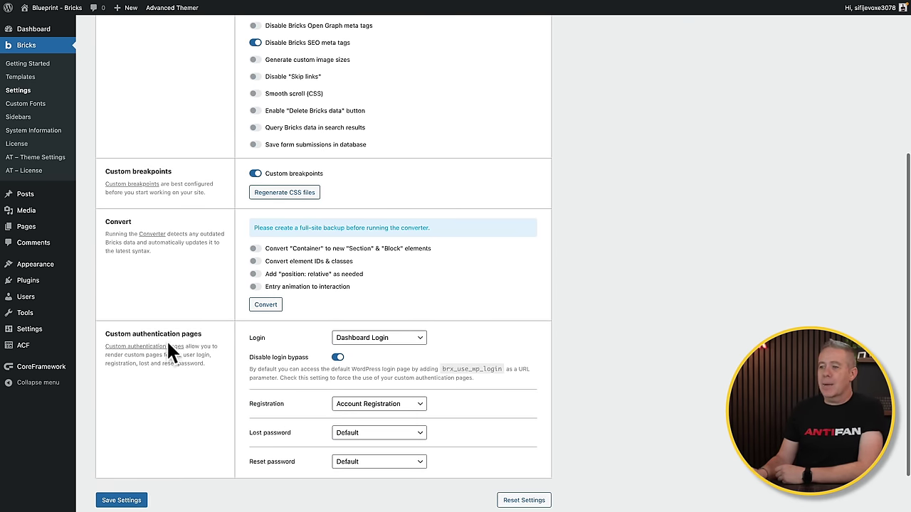
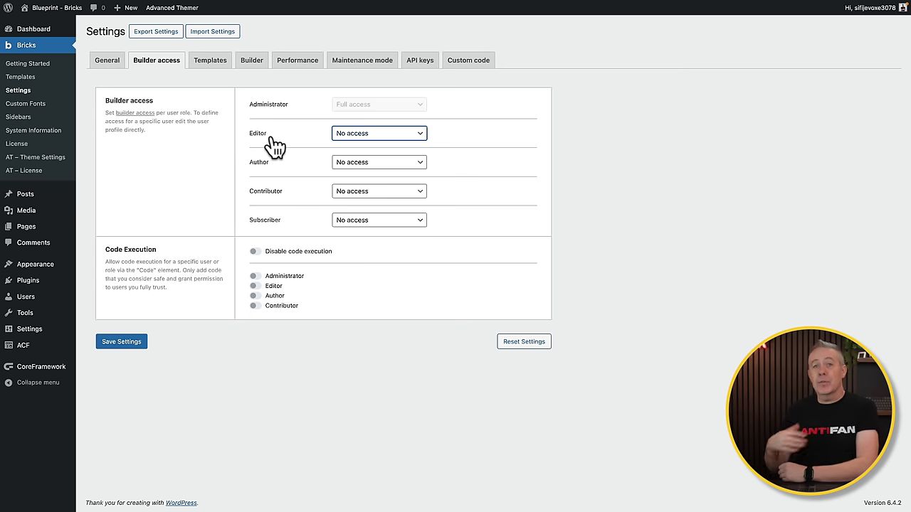
left_click(209, 61)
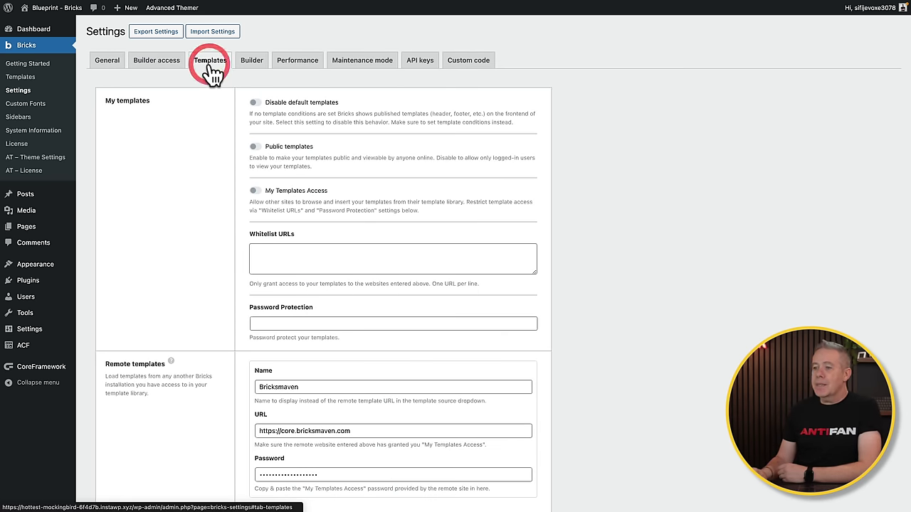
scroll(204, 377, "down", 2)
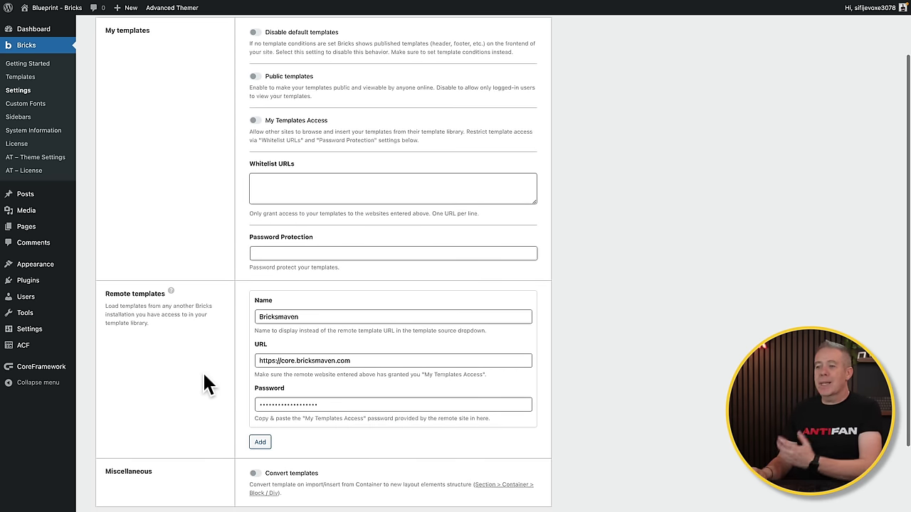
scroll(203, 375, "up", 2)
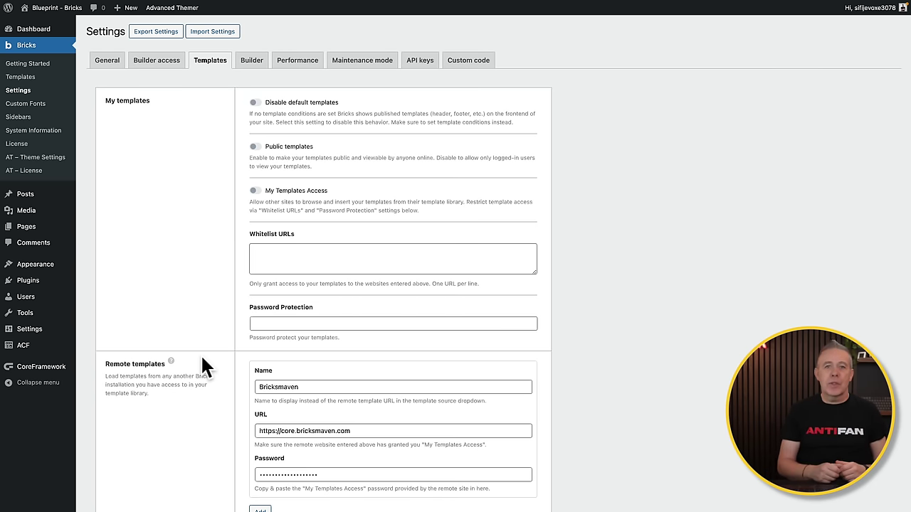
- Review the Bricks Builder settings from autosave and builder mode through structure panel and element actions to Dynamic data
left_click(251, 59)
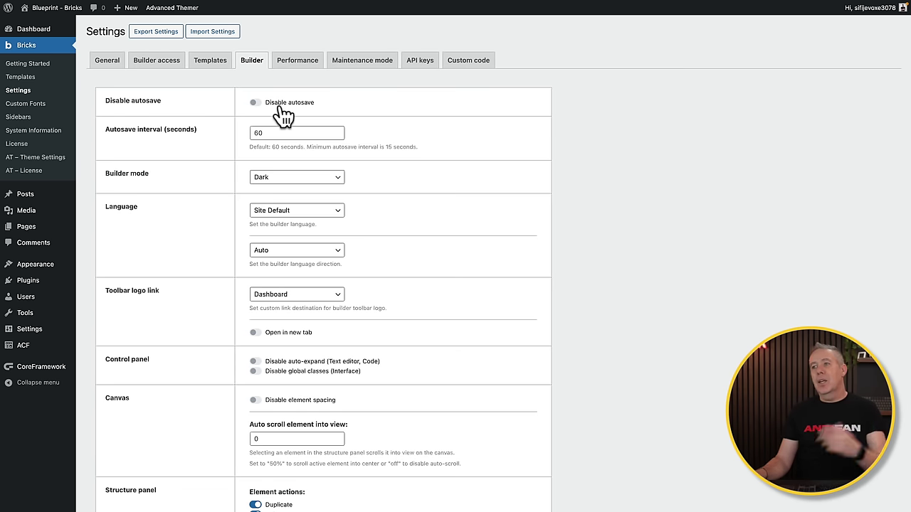
scroll(489, 306, "down", 2)
scroll(489, 304, "down", 3)
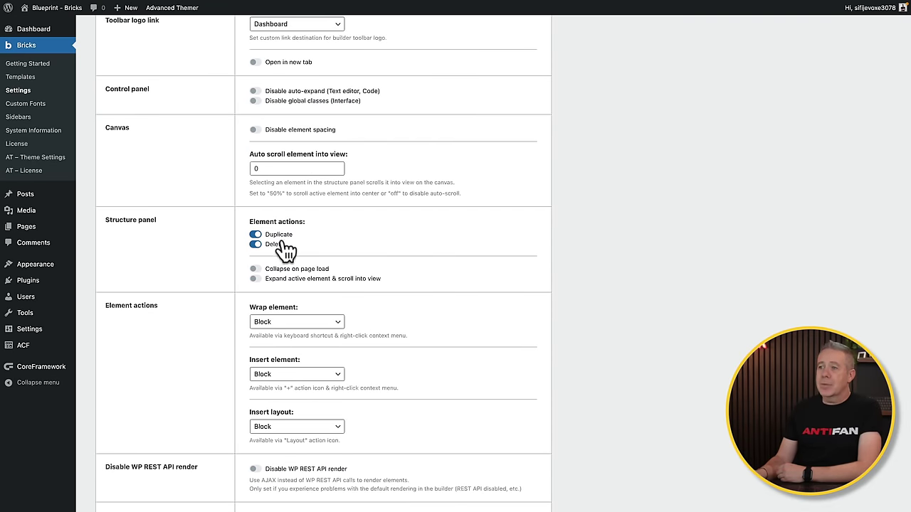
scroll(484, 331, "down", 3)
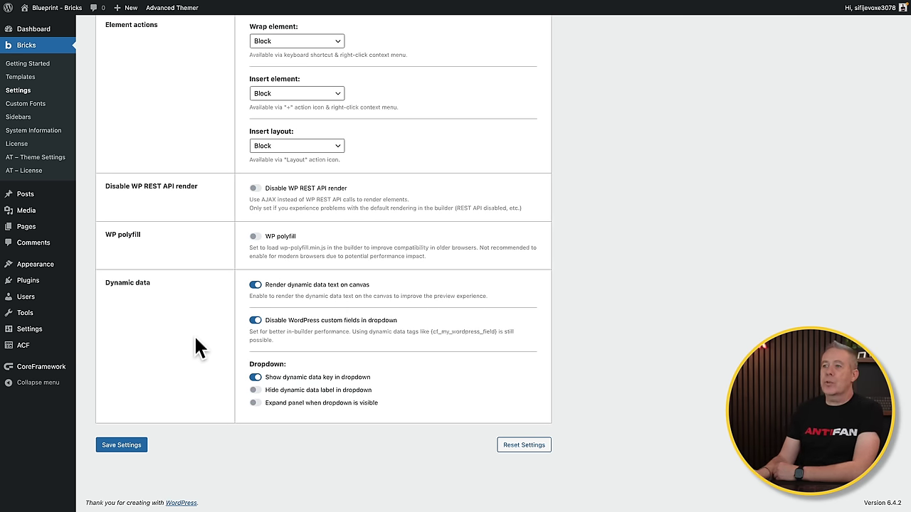
scroll(193, 334, "up", 5)
scroll(194, 336, "up", 3)
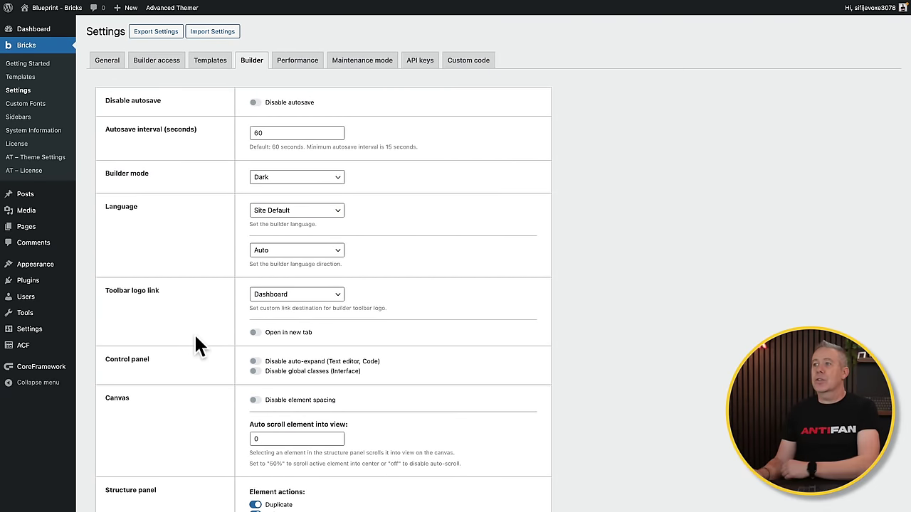
- Review the Bricks Performance settings, including the options available for the CSS loading method
left_click(300, 57)
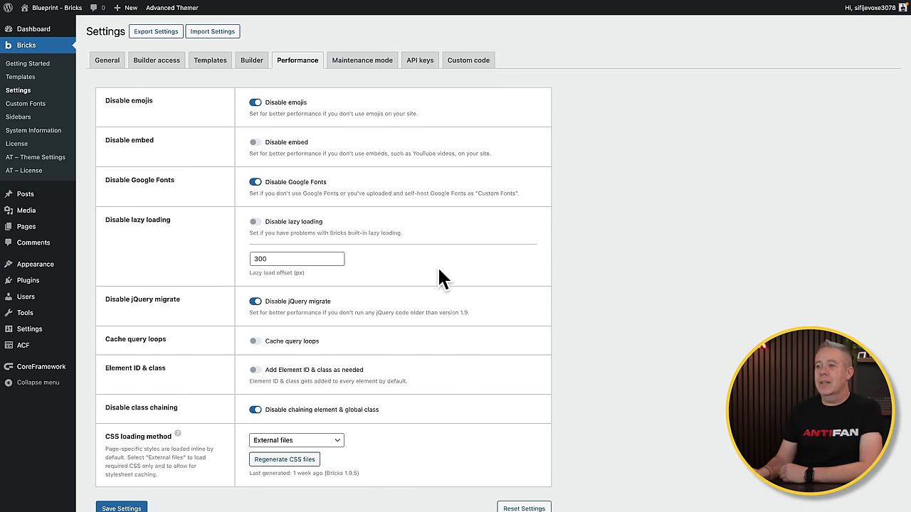
scroll(439, 274, "down", 2)
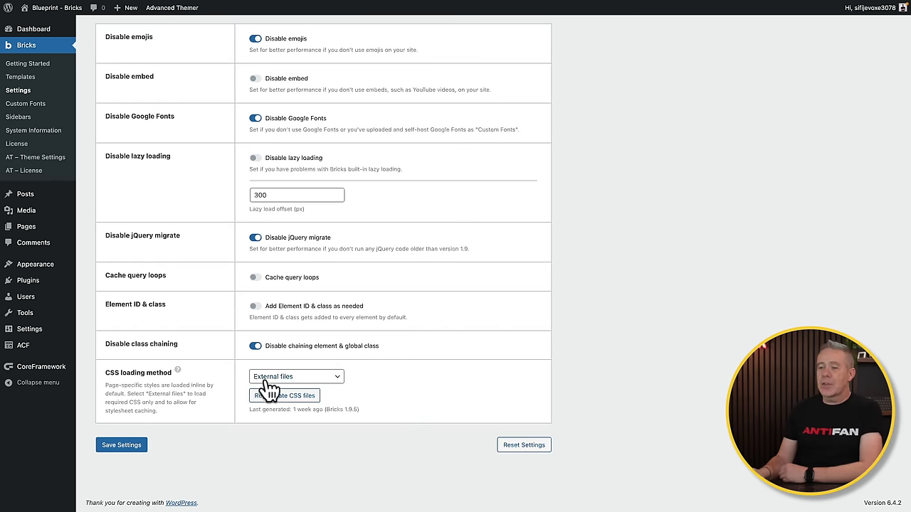
left_click(315, 376)
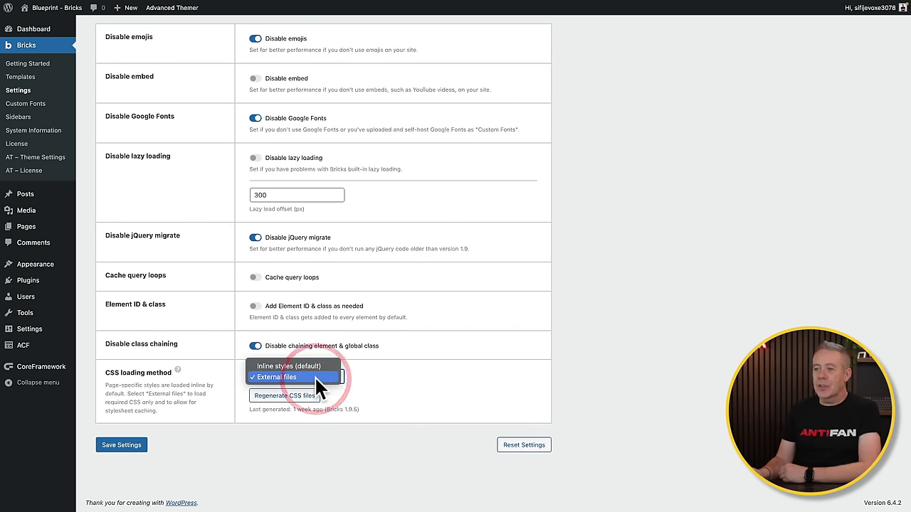
left_click(424, 367)
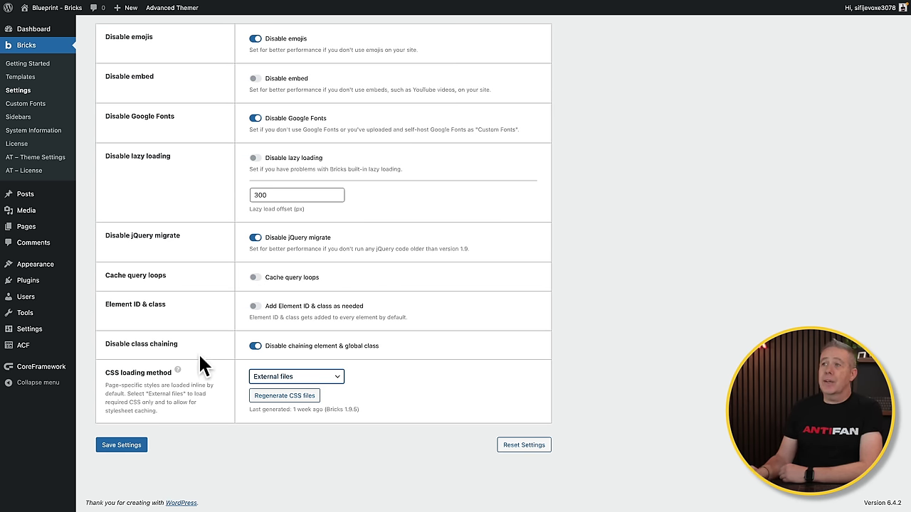
scroll(200, 357, "up", 2)
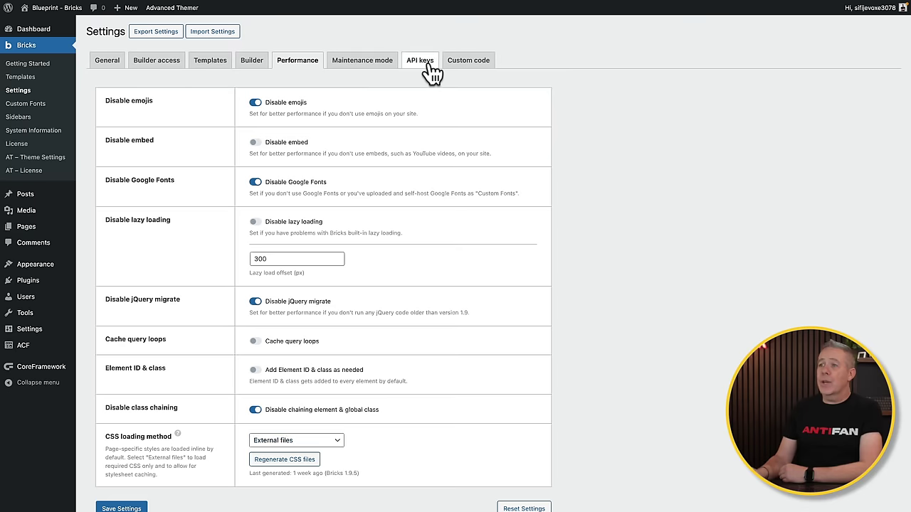
- Look through the Bricks API key fields and the global custom code areas for CSS, header scripts and body scripts
left_click(425, 61)
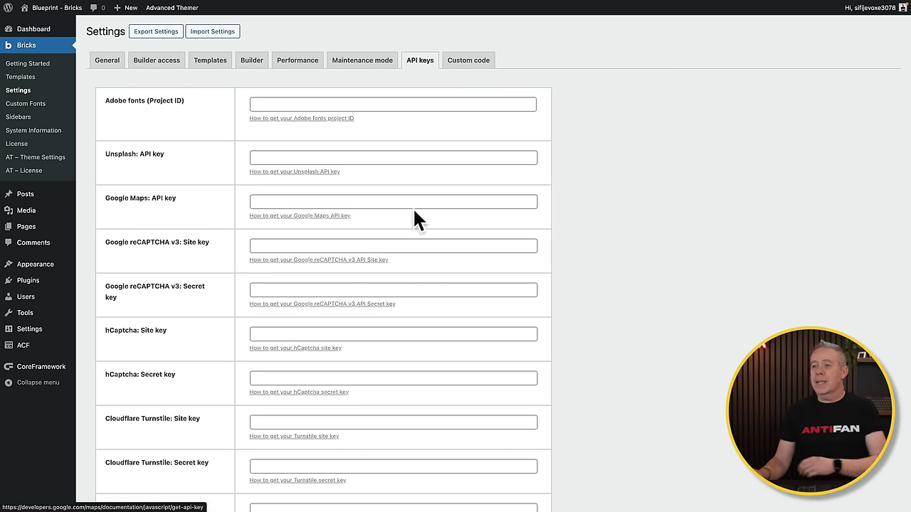
scroll(574, 302, "down", 5)
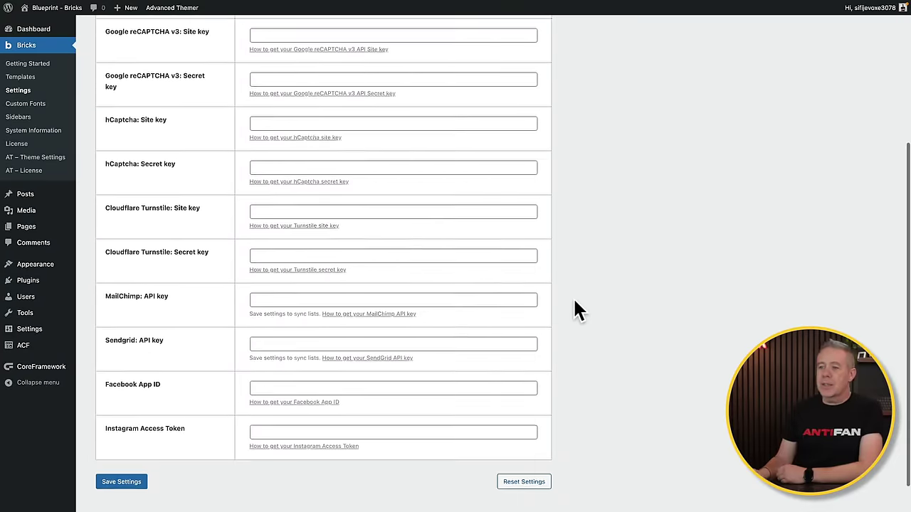
scroll(574, 301, "up", 5)
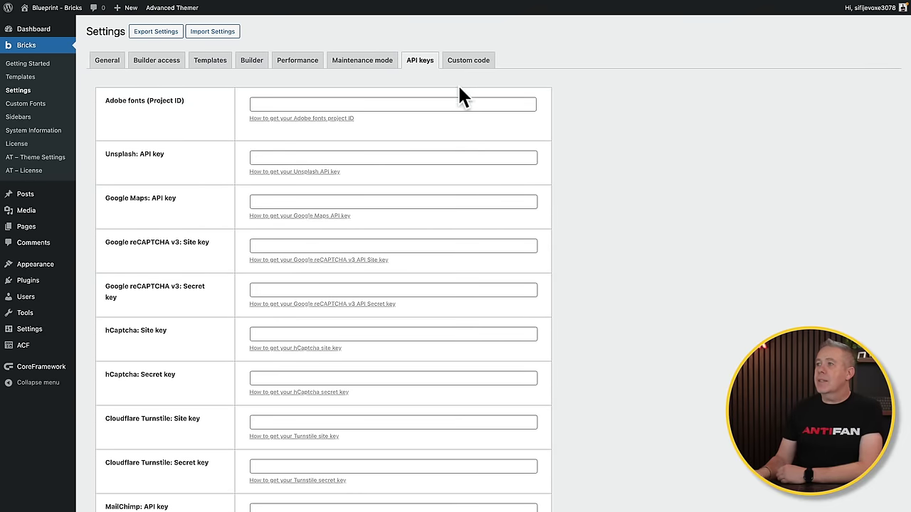
left_click(462, 61)
scroll(602, 299, "down", 1)
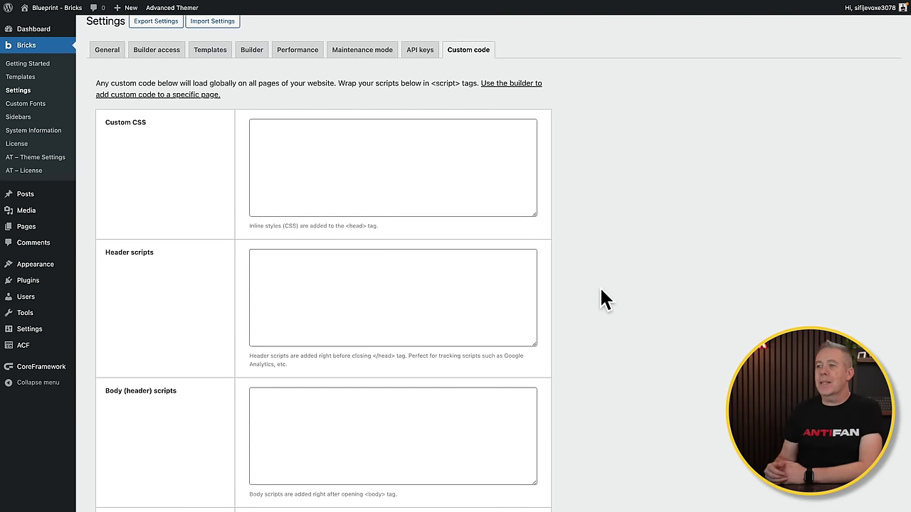
left_click(288, 148)
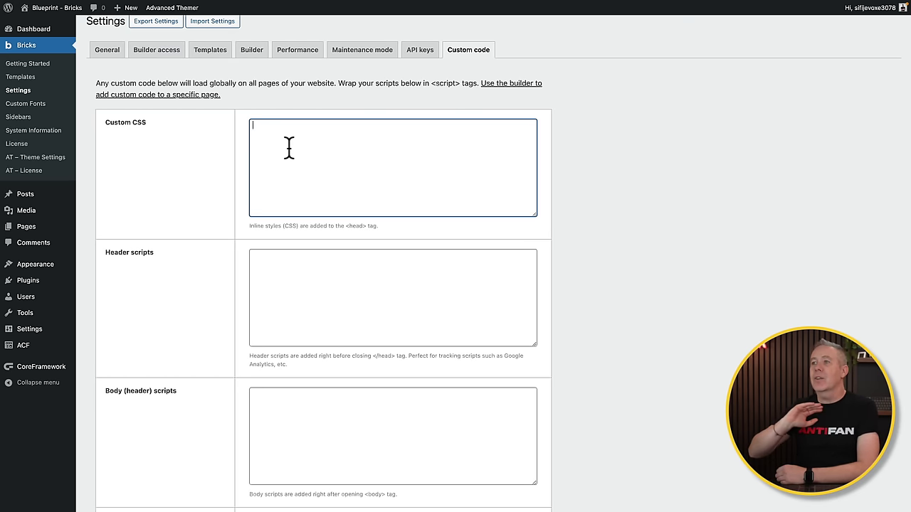
scroll(614, 200, "down", 3)
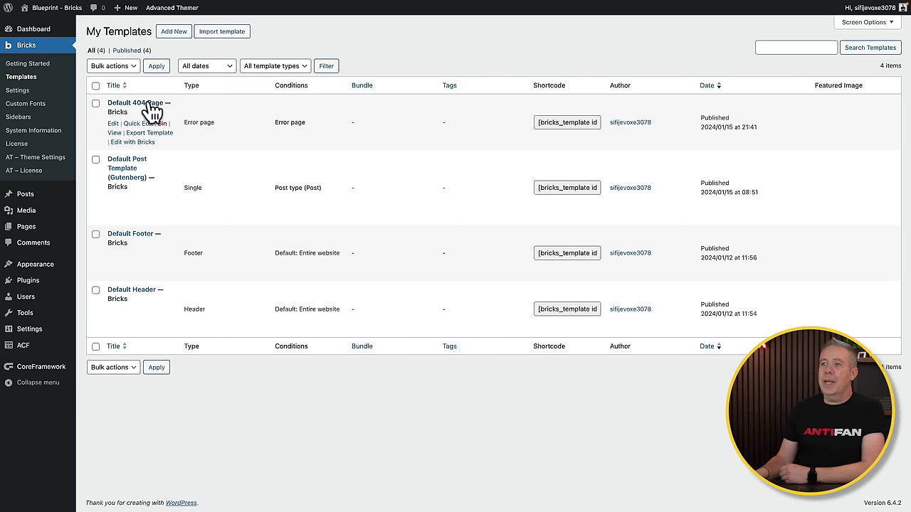
- View the Default 404 Page template on the frontend from the Bricks template list
left_click(115, 133)
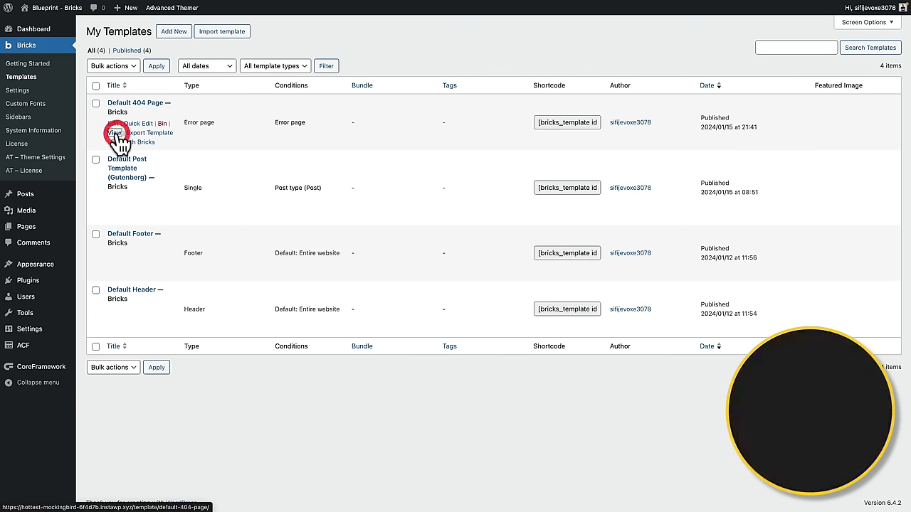
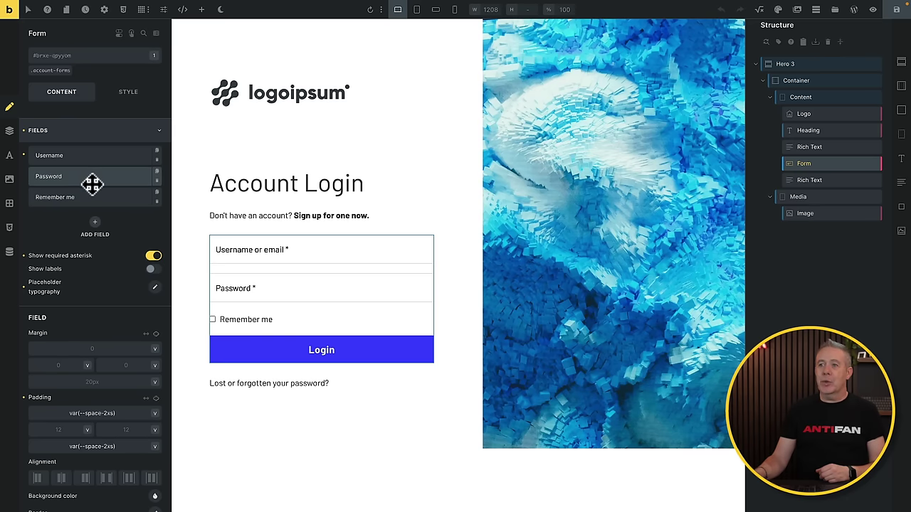
- Review the Account Login form's settings: fields, after-submit actions, redirect, user login field mapping, spam protection and the .account-forms class
scroll(91, 284, "down", 3)
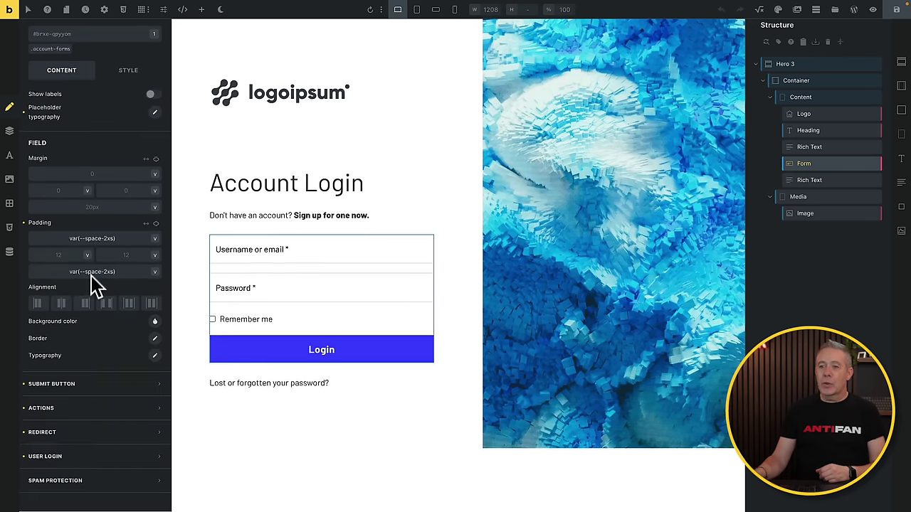
left_click(66, 408)
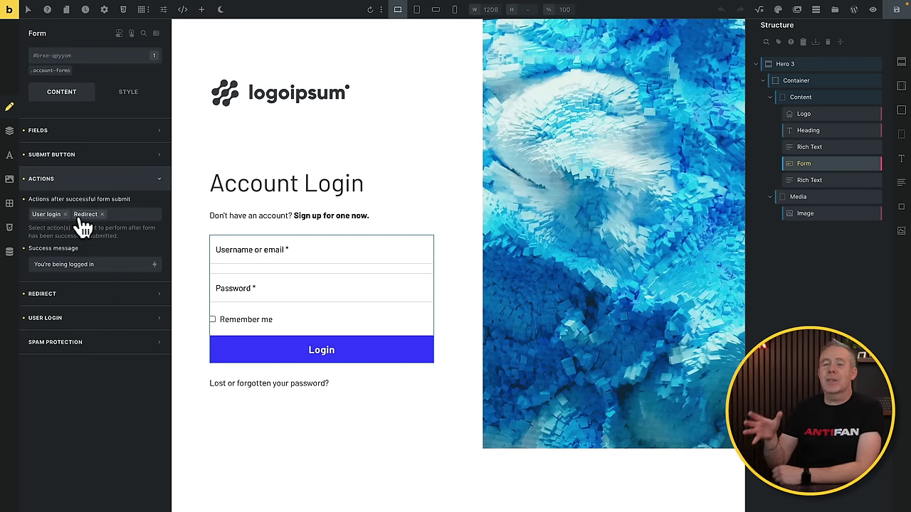
left_click(55, 294)
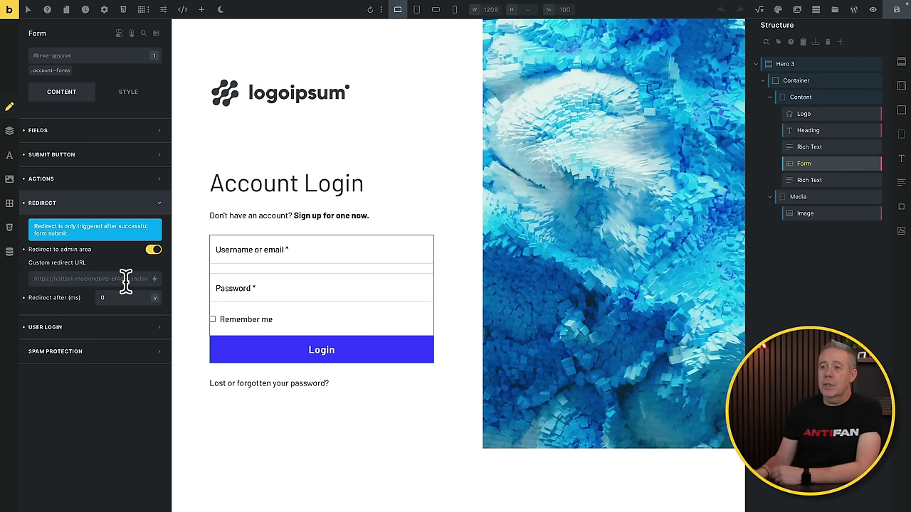
left_click(65, 328)
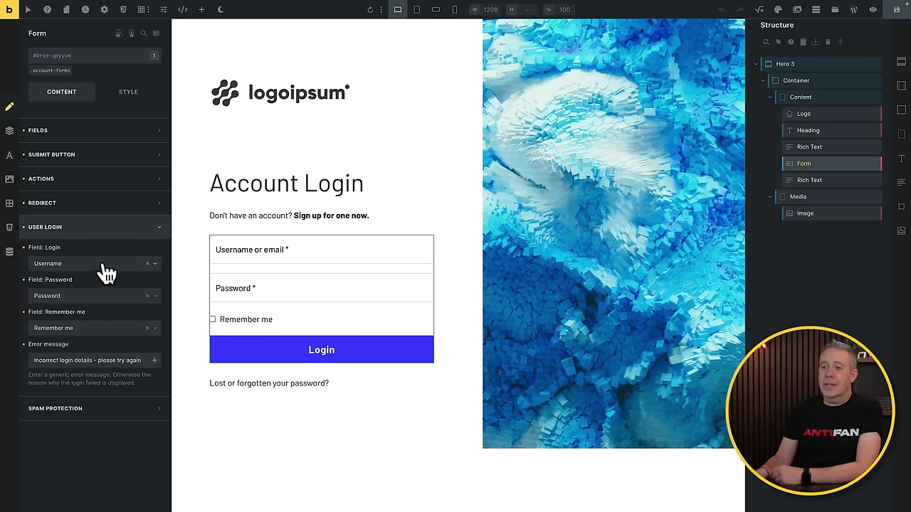
left_click(74, 409)
left_click(74, 253)
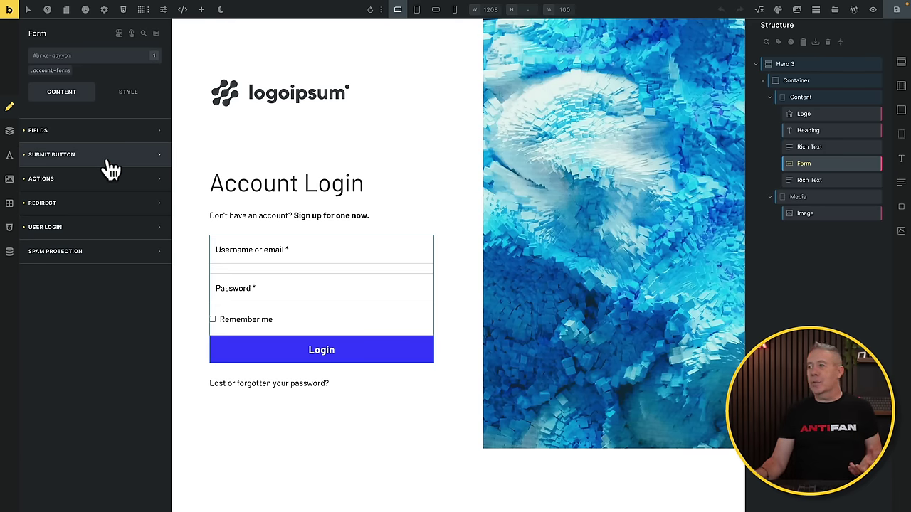
left_click(50, 70)
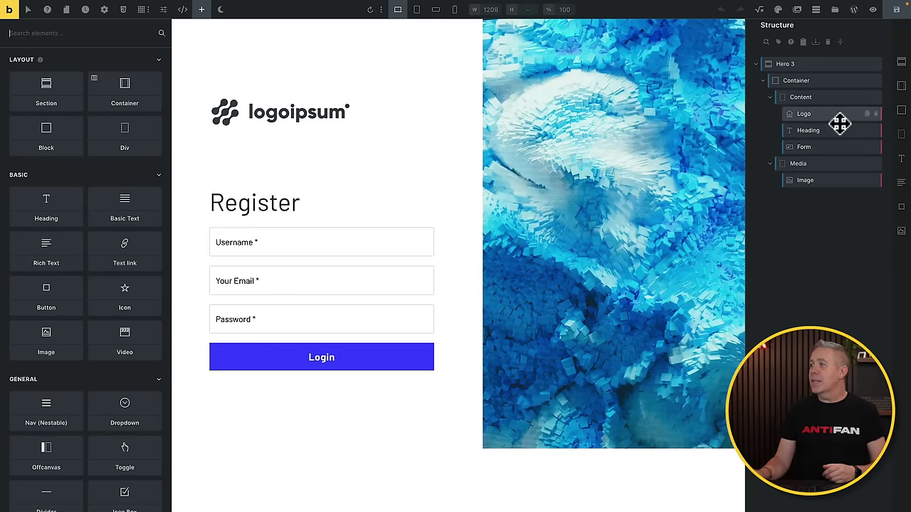
- Review the Register form's fields and after-submit actions, and preview the registration template without the builder interface
left_click(829, 146)
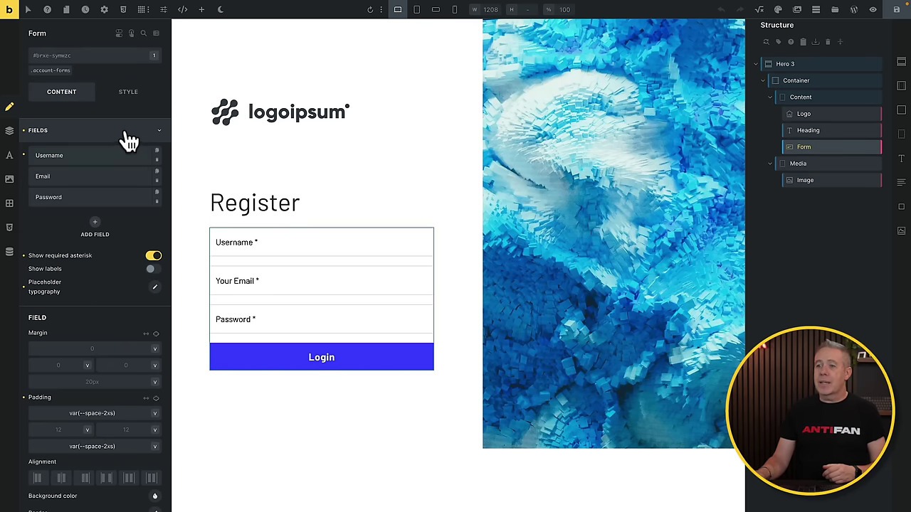
scroll(116, 285, "down", 3)
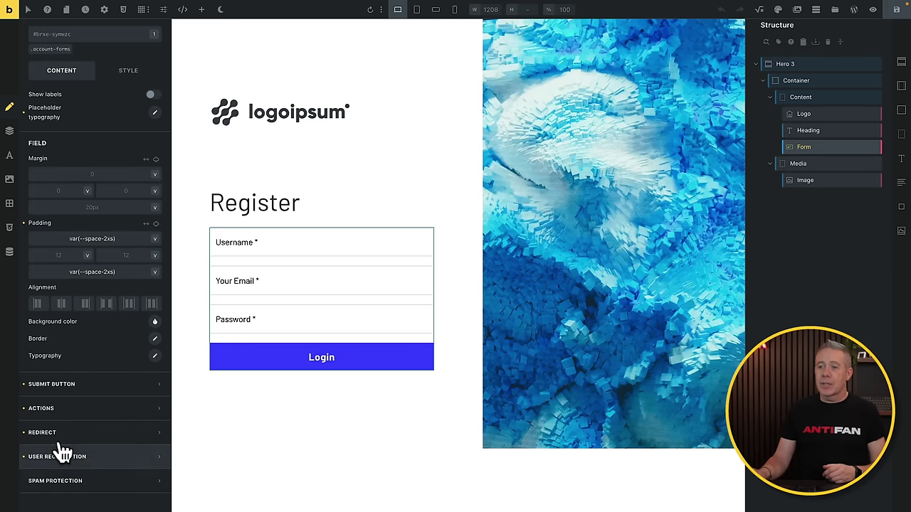
left_click(69, 411)
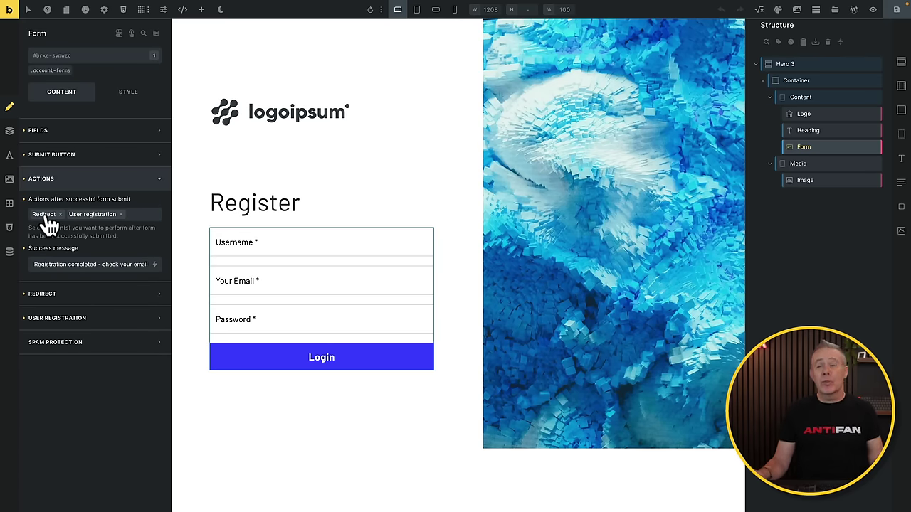
left_click(94, 183)
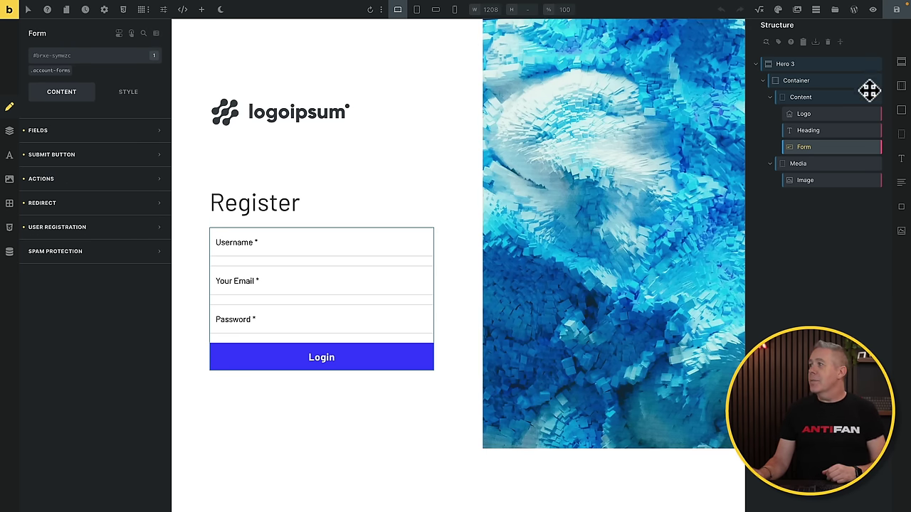
left_click(872, 9)
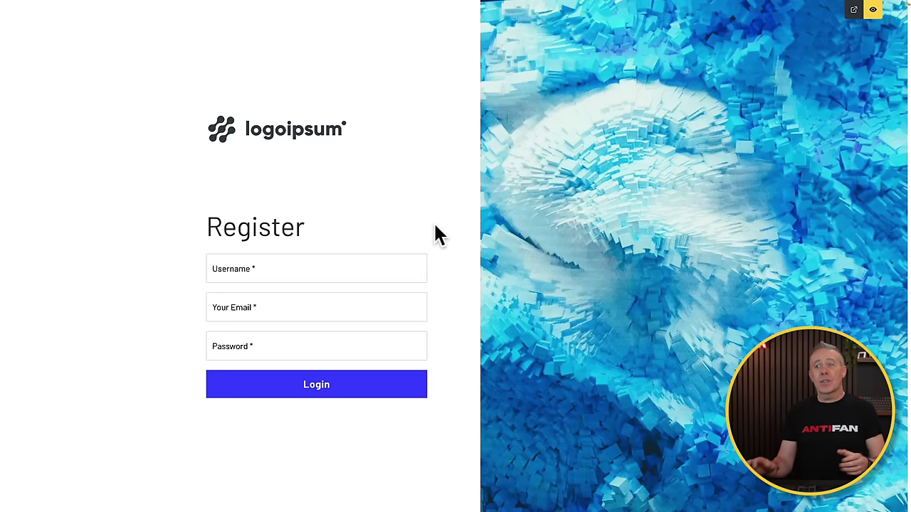
left_click(873, 13)
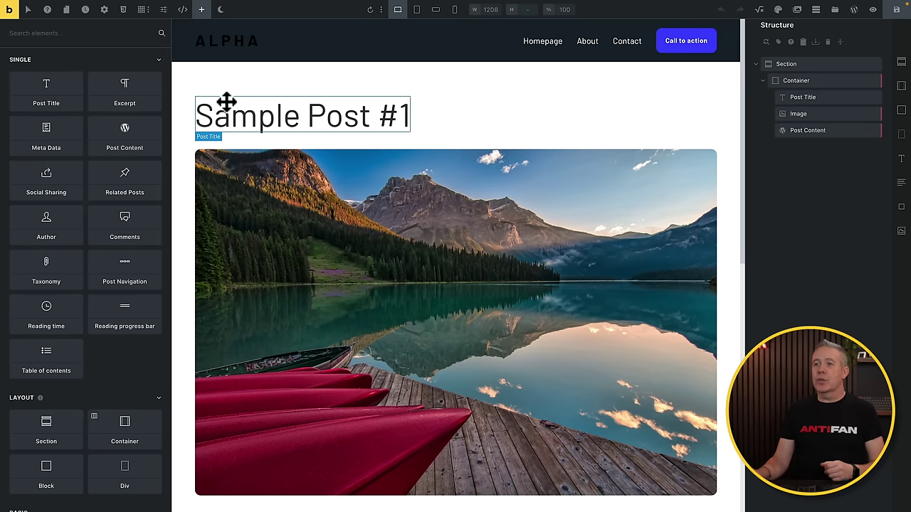
- From the single post template, open the Global theme style and check the condition that determines where it applies
left_click(794, 64)
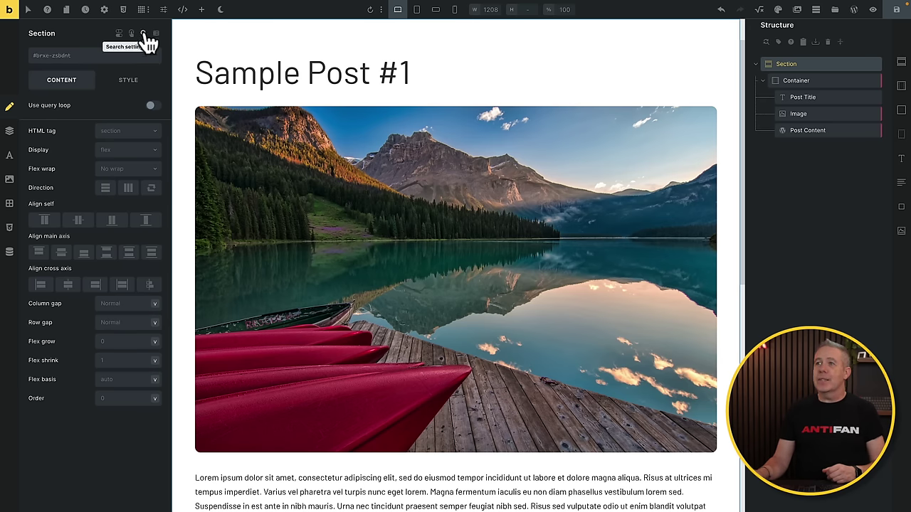
left_click(105, 11)
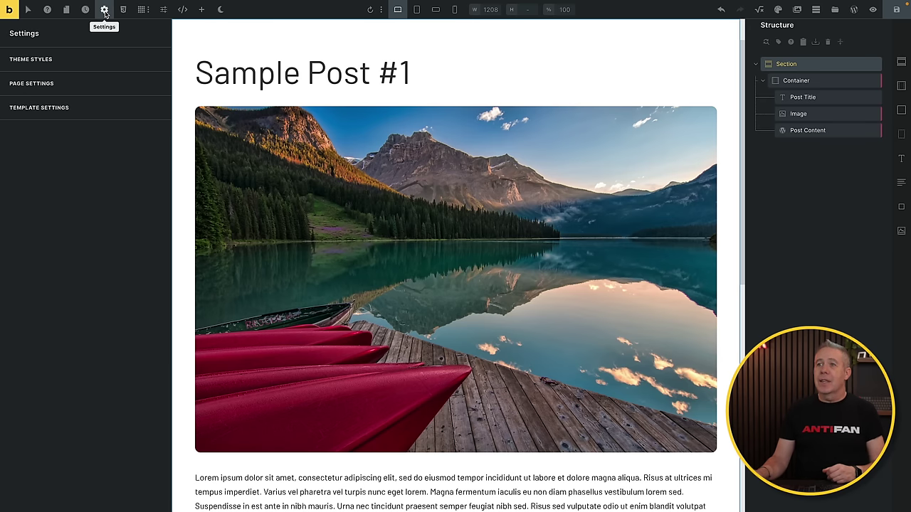
left_click(52, 60)
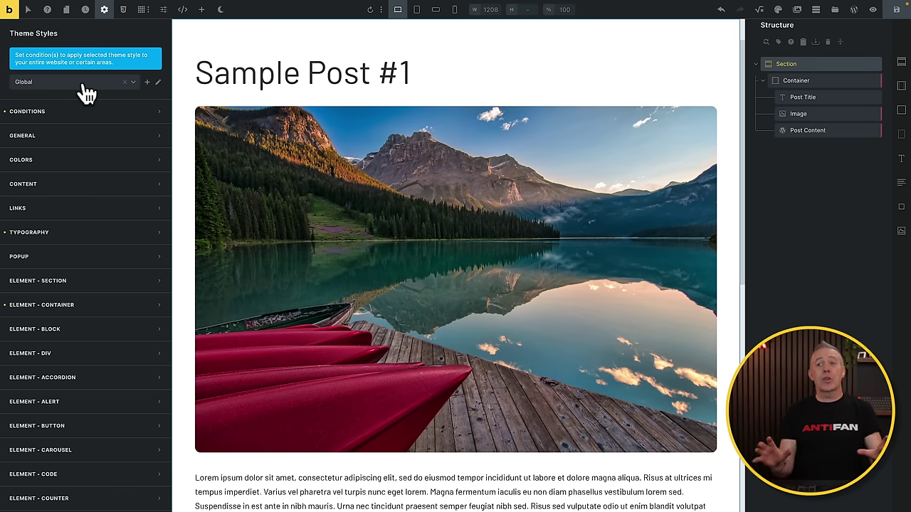
left_click(62, 112)
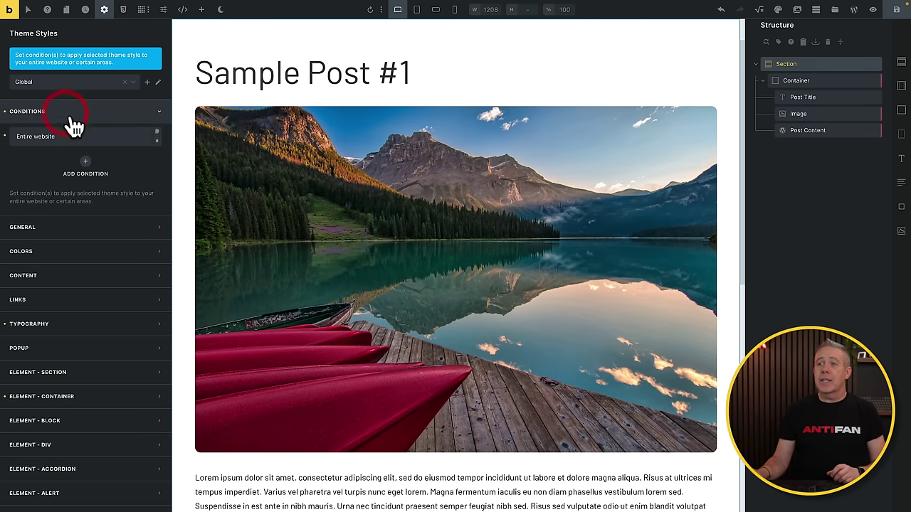
left_click(103, 131)
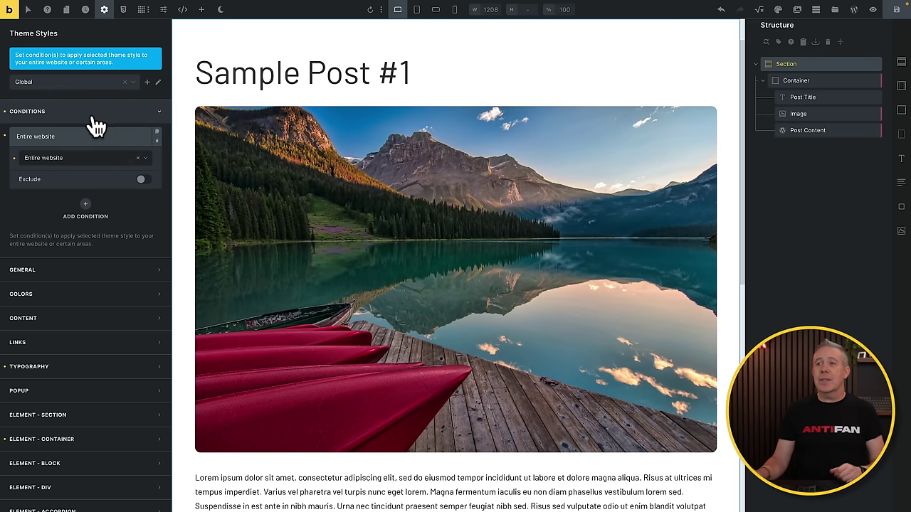
left_click(95, 113)
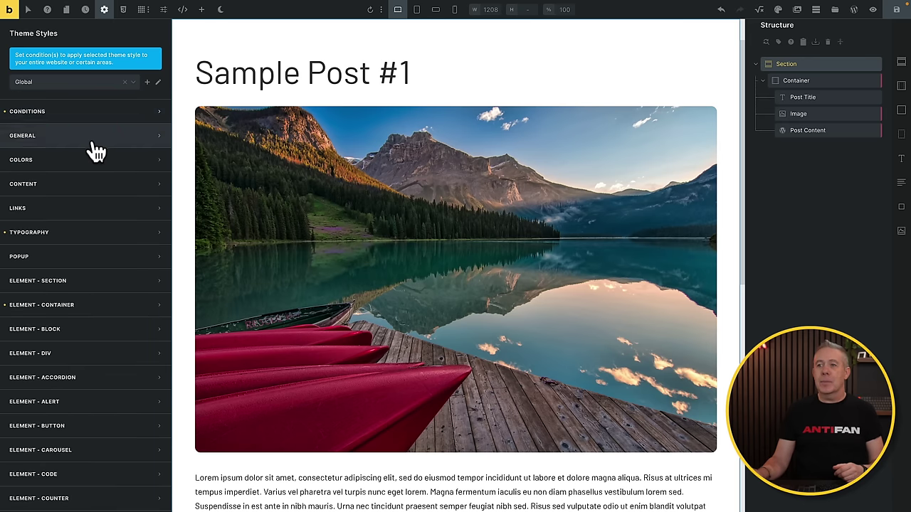
- Review the Global theme style's typography, including the HTML font size and the body text's size, font family and weight
left_click(70, 235)
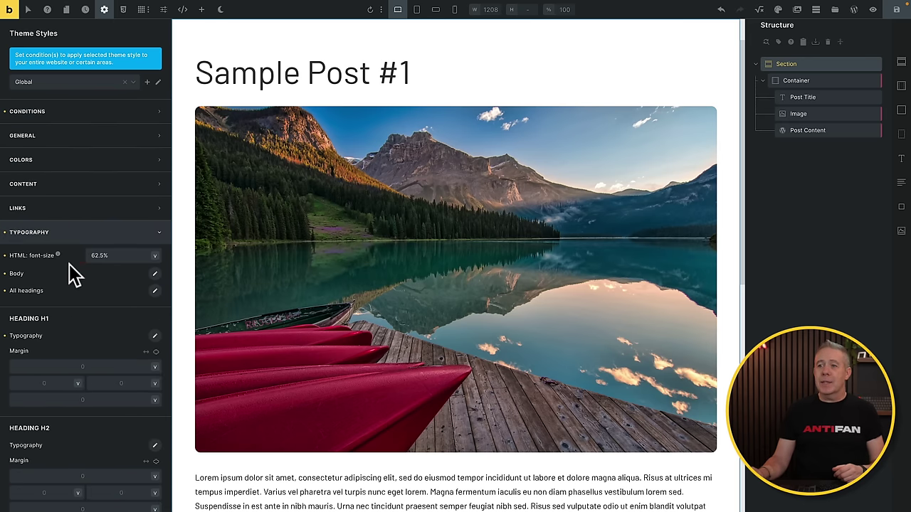
left_click(154, 273)
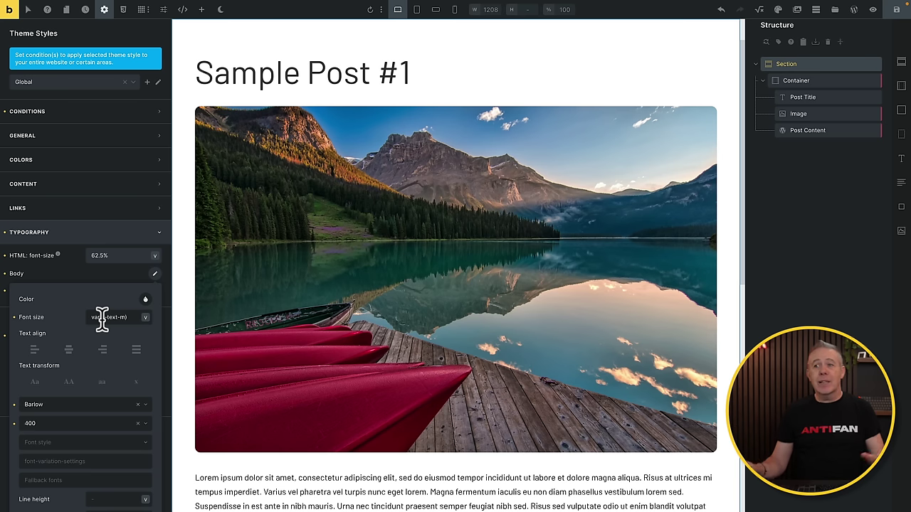
left_click(155, 274)
left_click(96, 238)
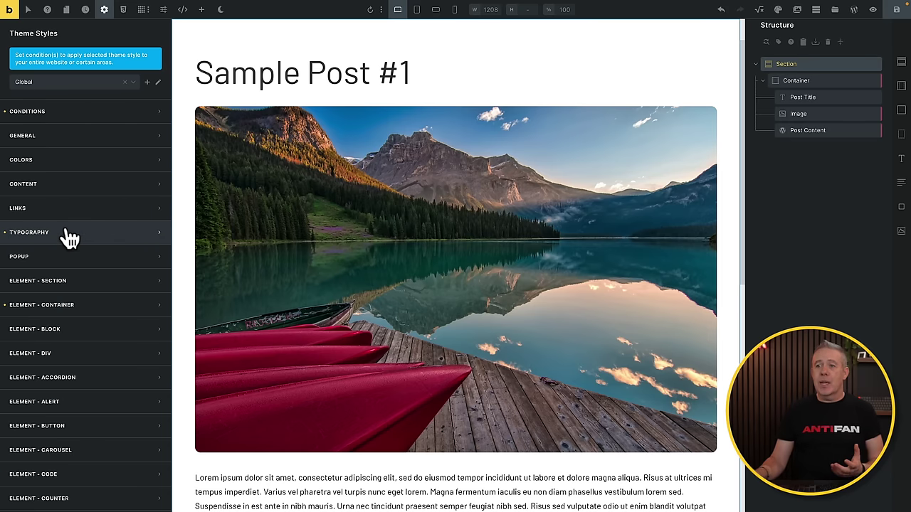
- Check the theme style's Container settings, especially the maximum width, and look over the remaining element categories
left_click(74, 306)
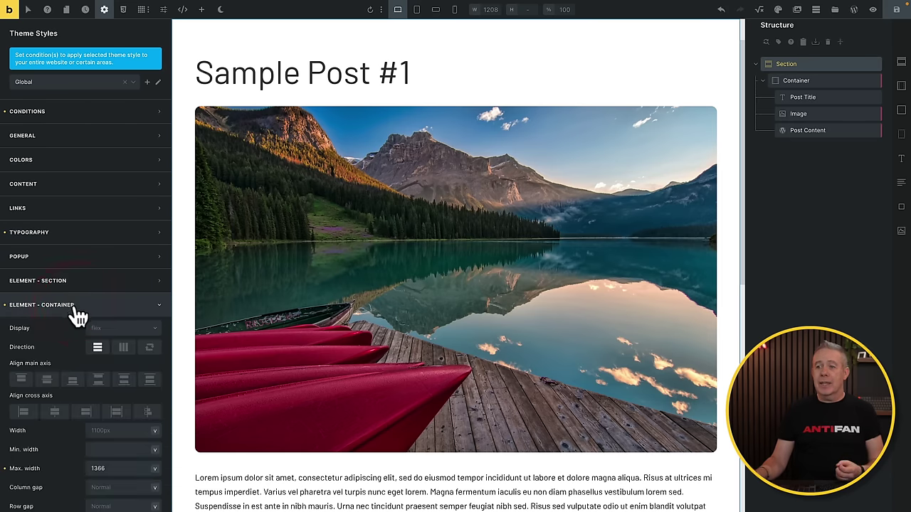
scroll(76, 316, "down", 5)
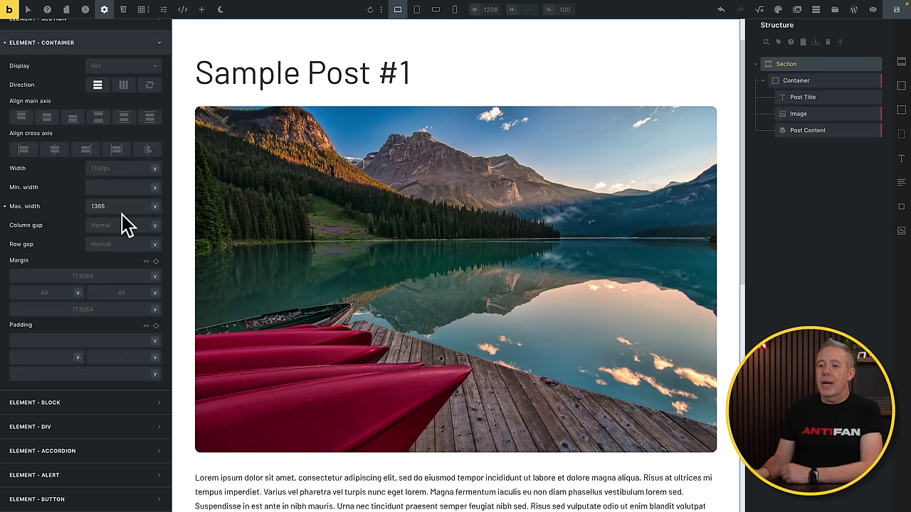
scroll(122, 214, "down", 10)
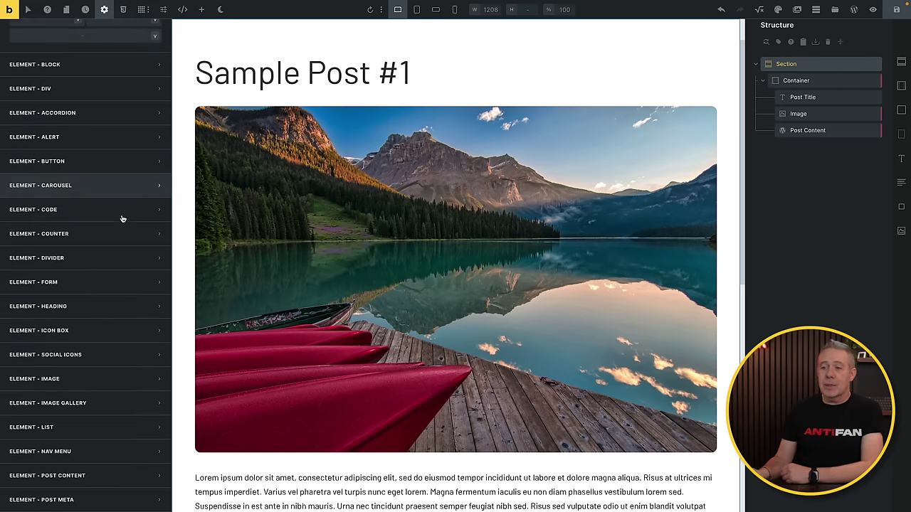
scroll(122, 218, "down", 3)
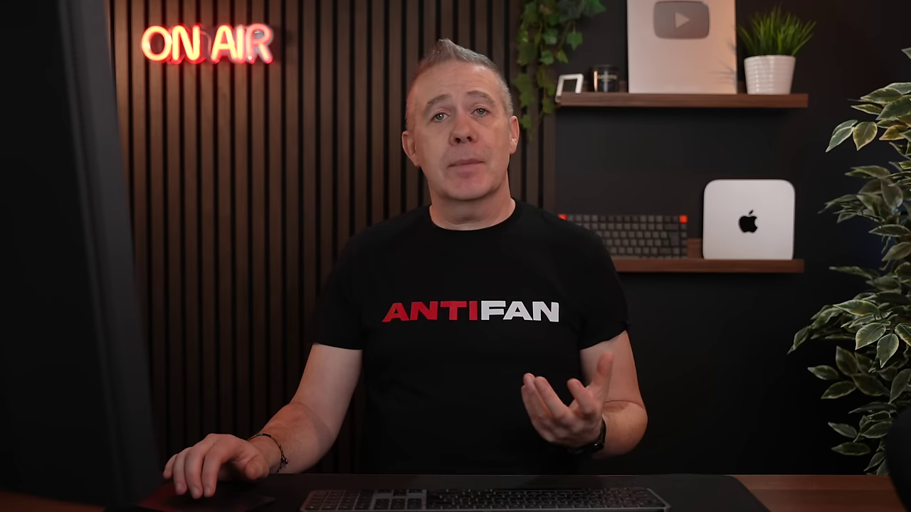